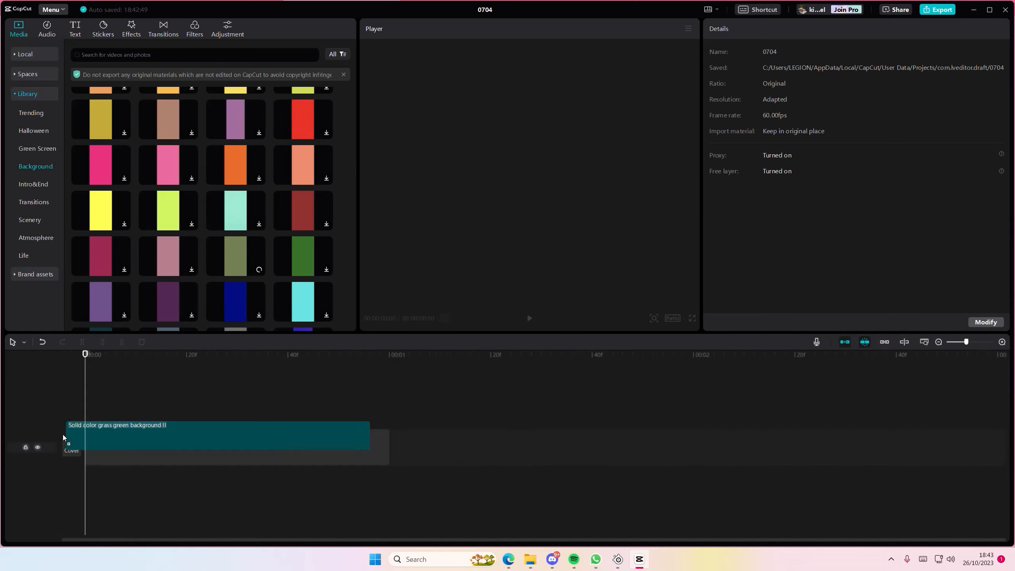
Add the solid ice blue and orange backgrounds from the library on separate tracks above the grass green clip.
left_click_drag(295, 295, 106, 372)
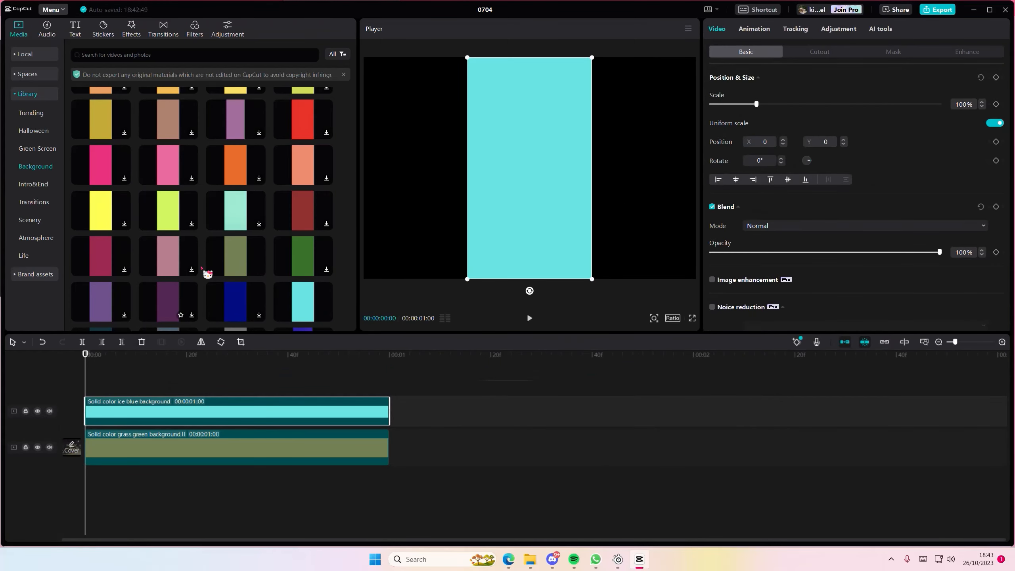
left_click_drag(231, 175, 70, 379)
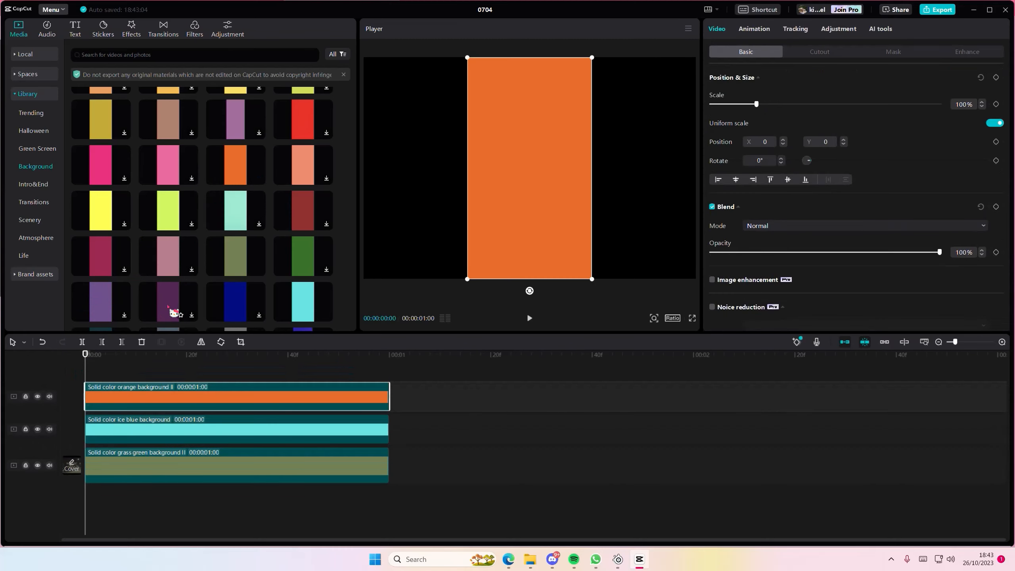
Position the orange background at about X 1306 and the green one at X -1200, and layer orange beneath ice blue.
left_click_drag(510, 263, 635, 263)
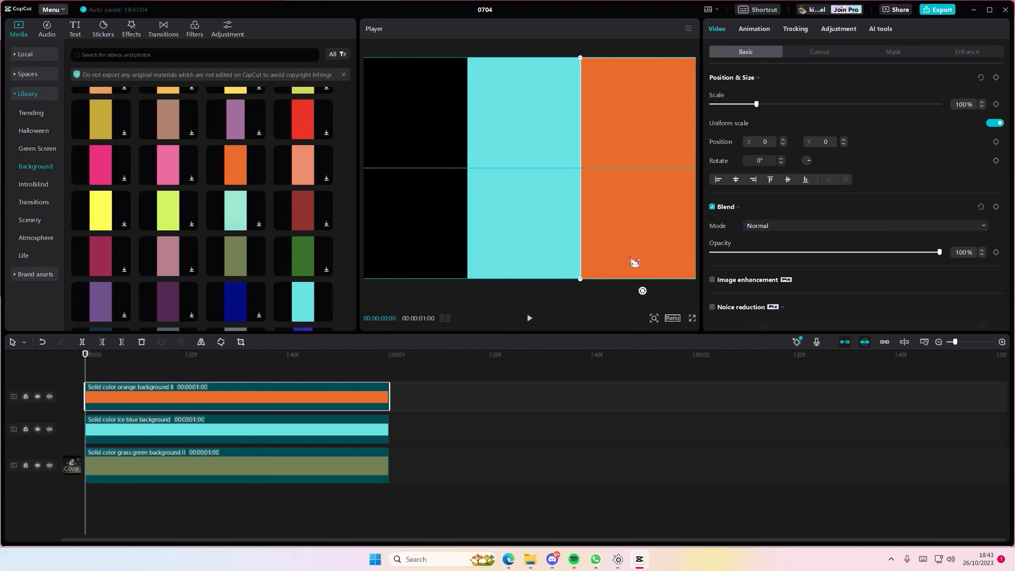
left_click(310, 471)
left_click_drag(522, 227, 422, 236)
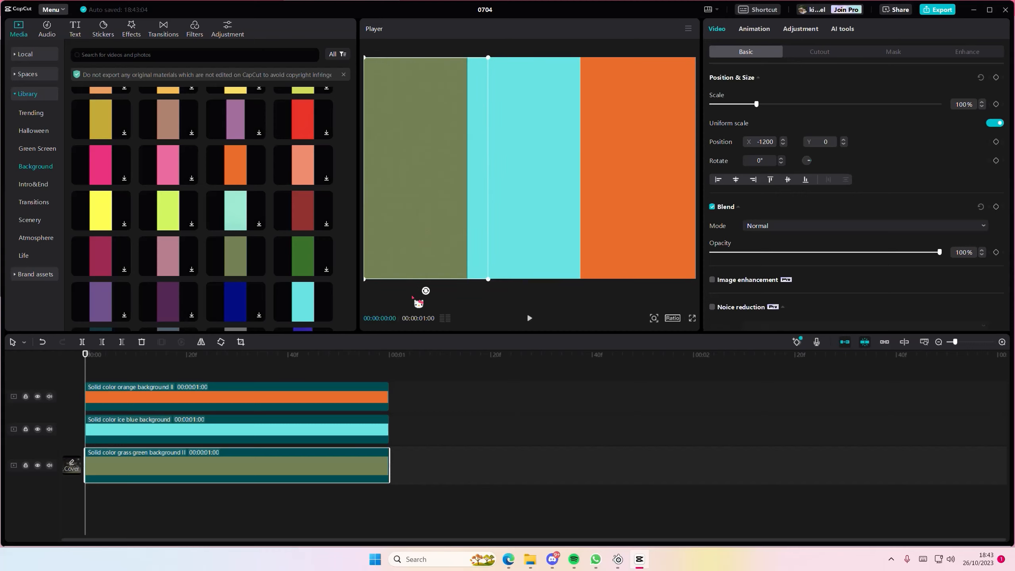
mouse_move(536, 256)
left_mouse_down()
mouse_move(550, 257)
mouse_move(541, 257)
left_mouse_up()
left_click_drag(340, 394, 326, 445)
left_click(297, 379)
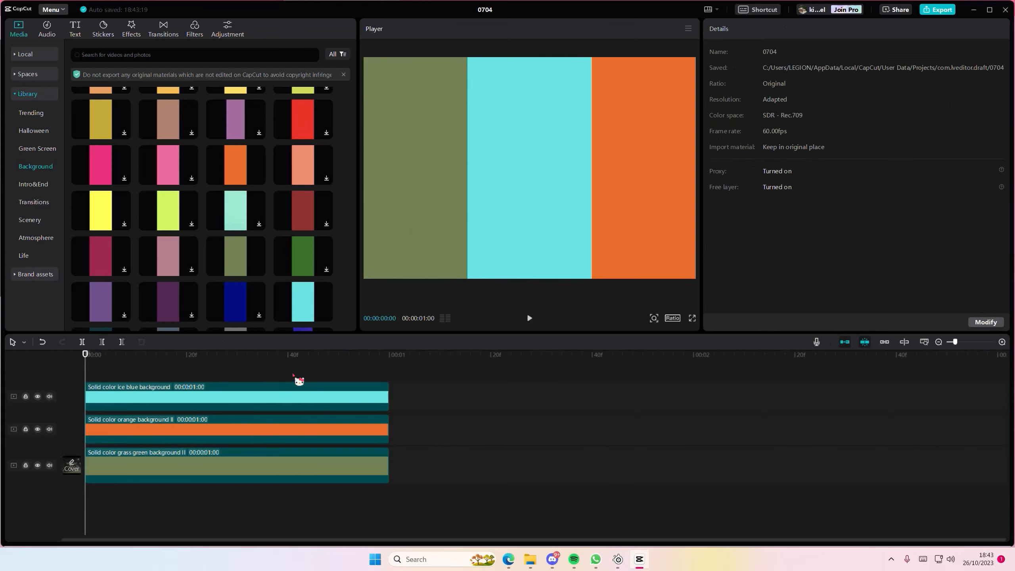
Show the project's imported local media with the playhead at the start of the timeline.
left_click(111, 378)
left_click(126, 385)
left_click(191, 372)
left_click_drag(191, 372, 18, 370)
left_click(29, 55)
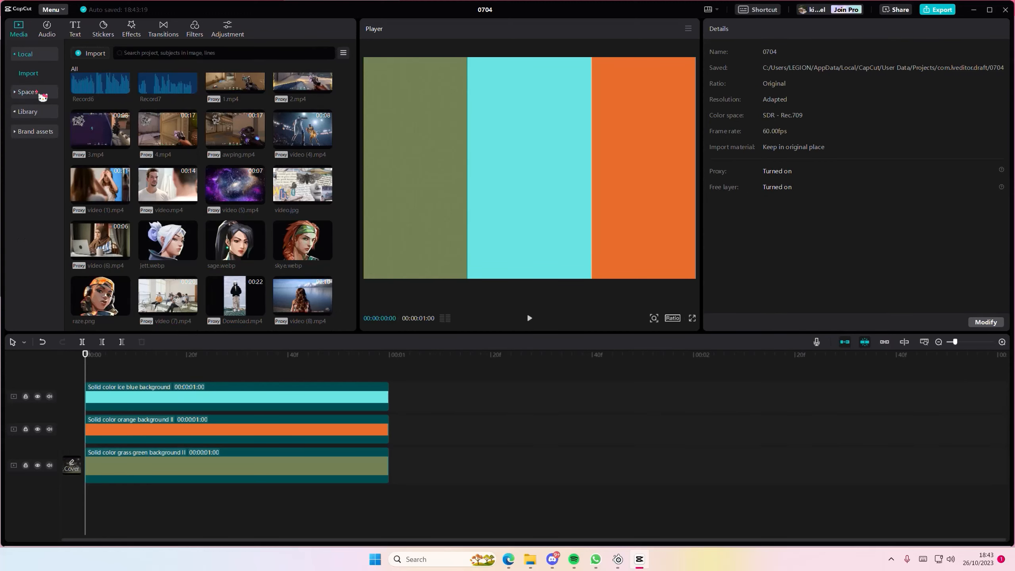
Stagger the upper clips so orange starts about 16 frames in and ice blue about 36 frames in.
left_click_drag(239, 384, 366, 387)
left_click_drag(334, 433, 407, 435)
left_click(156, 380)
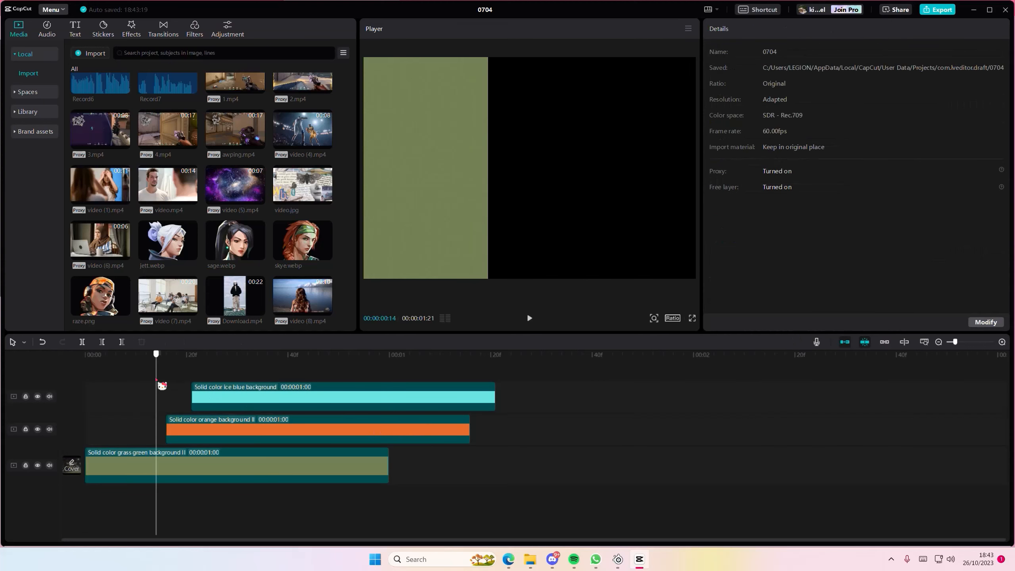
left_click_drag(156, 380, 146, 380)
left_click_drag(242, 401, 321, 406)
Extend the green, orange and ice blue clips so all three end at the 3-second mark.
left_click_drag(388, 465, 570, 464)
left_click_drag(470, 435, 564, 436)
left_click(939, 343)
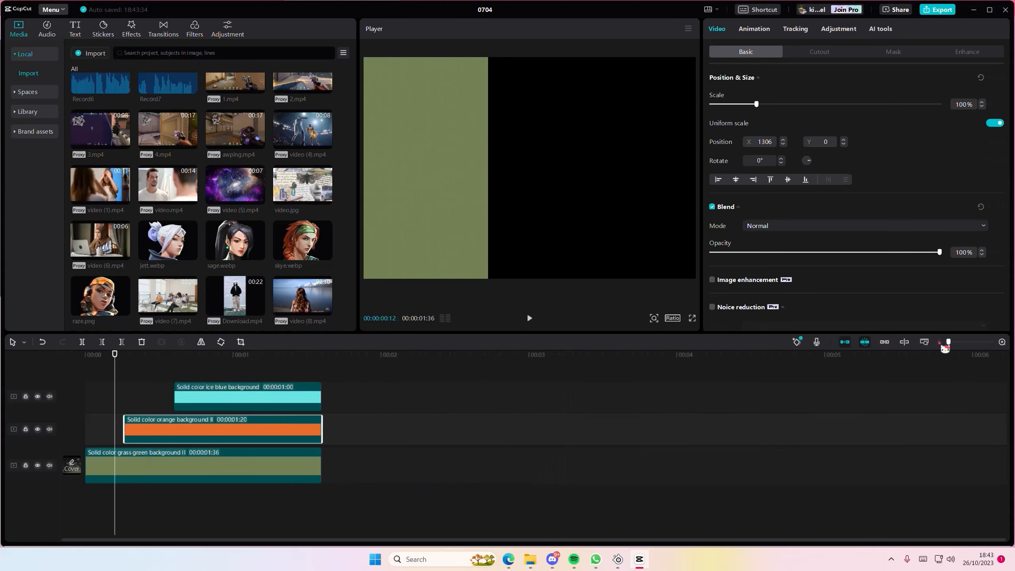
left_click_drag(321, 462, 527, 462)
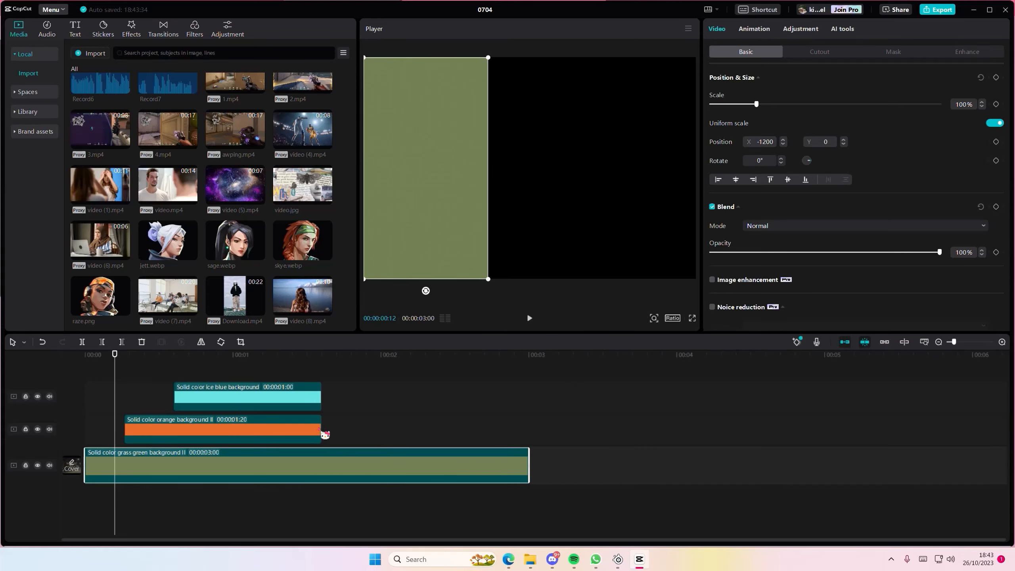
left_click_drag(321, 434, 531, 432)
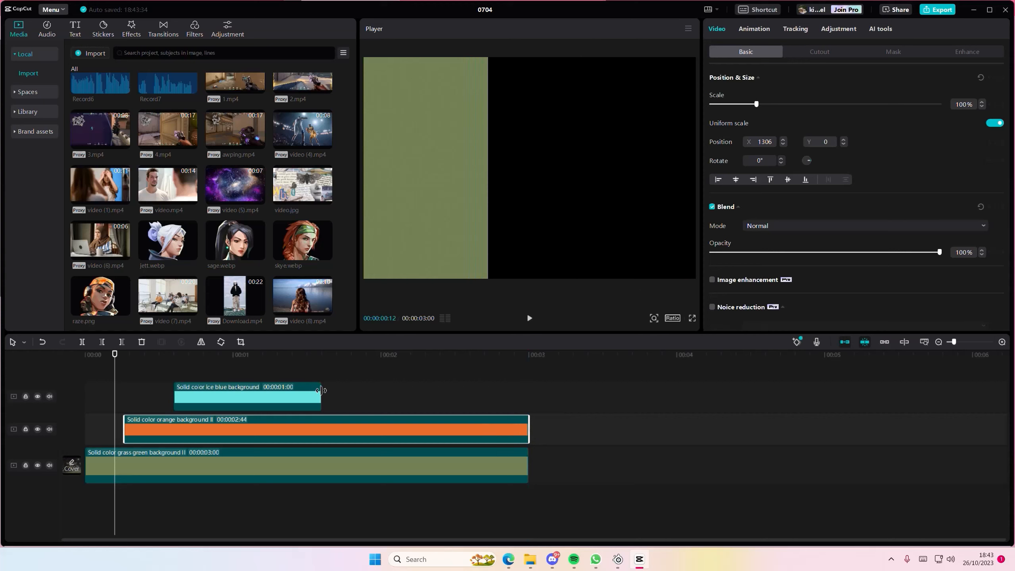
left_click_drag(321, 391, 532, 410)
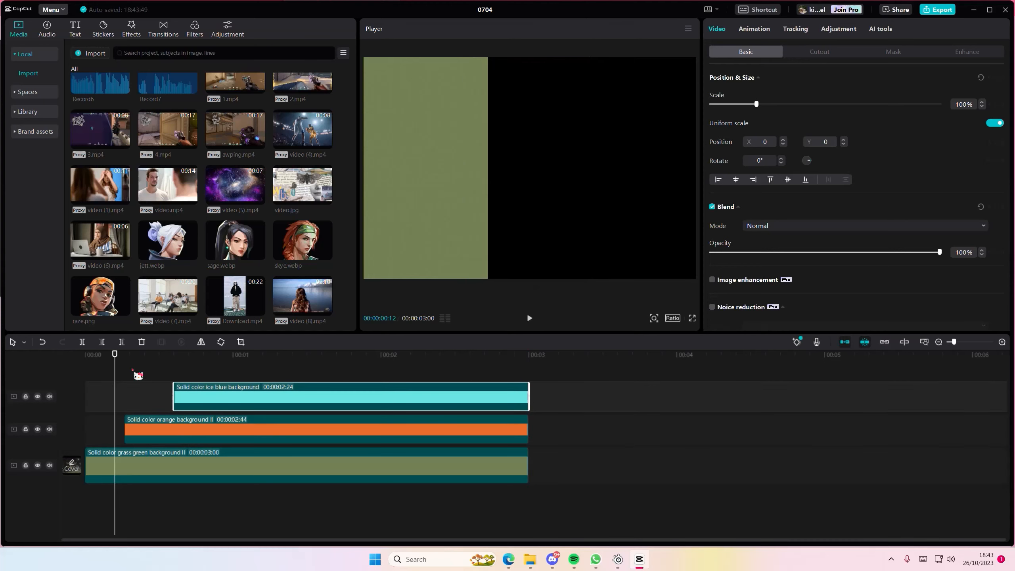
Apply a Split mask to the green clip with feather 27 and its edge at Y 320, the frame's top.
left_click_drag(107, 377, 100, 379)
left_click(127, 461)
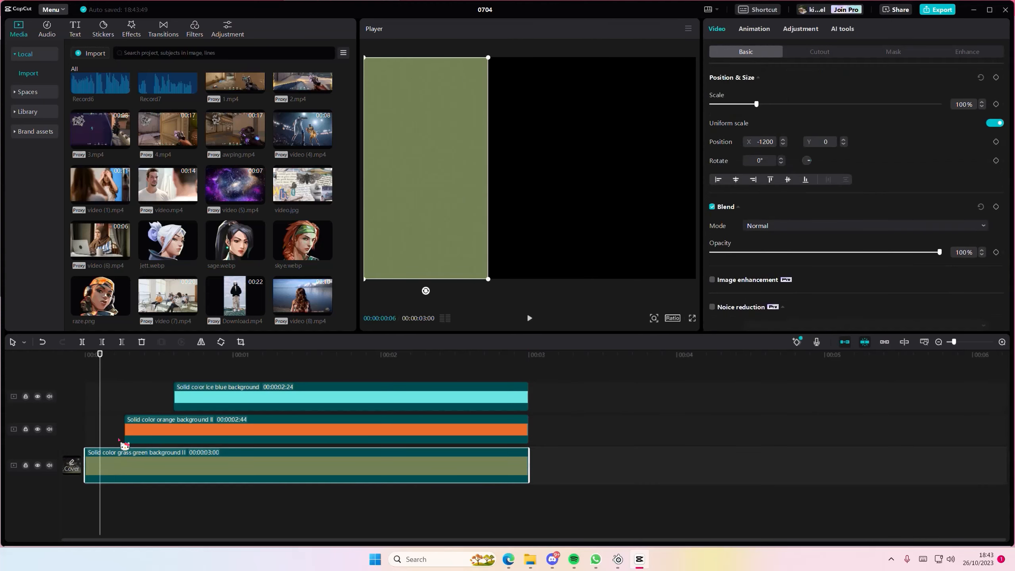
left_click(880, 55)
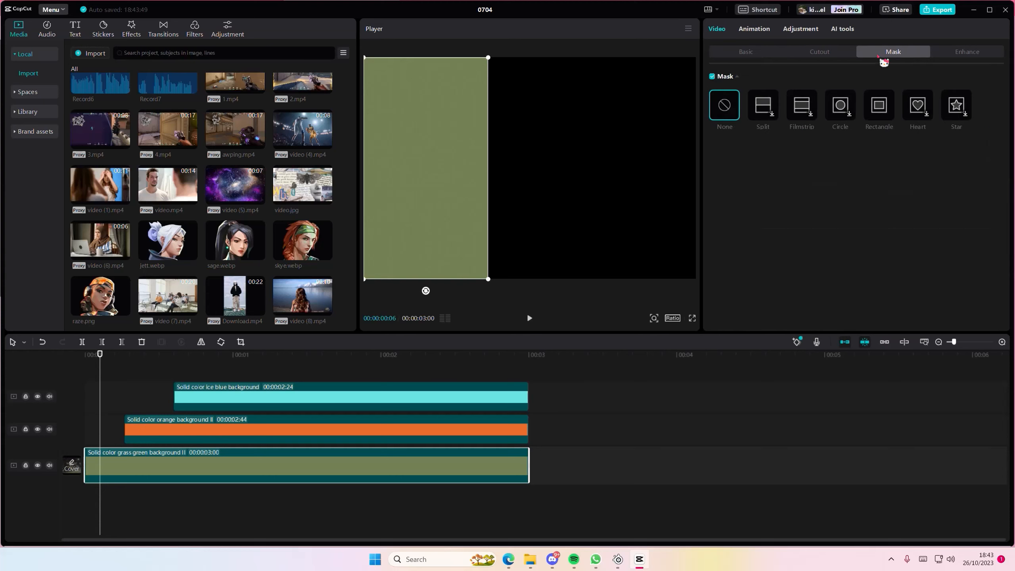
left_click(763, 106)
left_click_drag(429, 179, 452, 60)
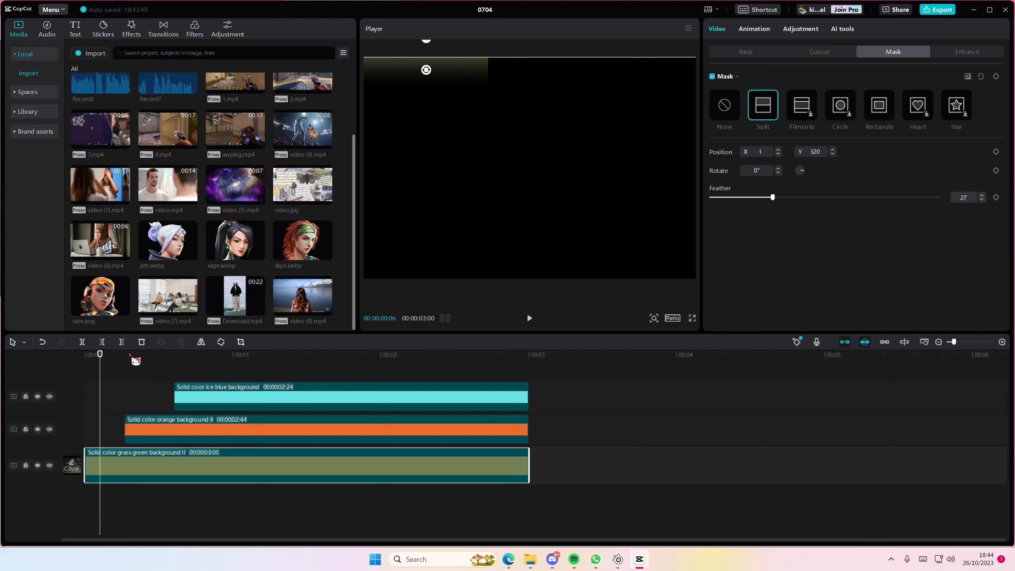
Keyframe the green mask from Y 320 at the clip's start to Y -320 at frame 16, and play back the reveal.
left_click_drag(100, 361, 47, 367)
left_click(123, 473)
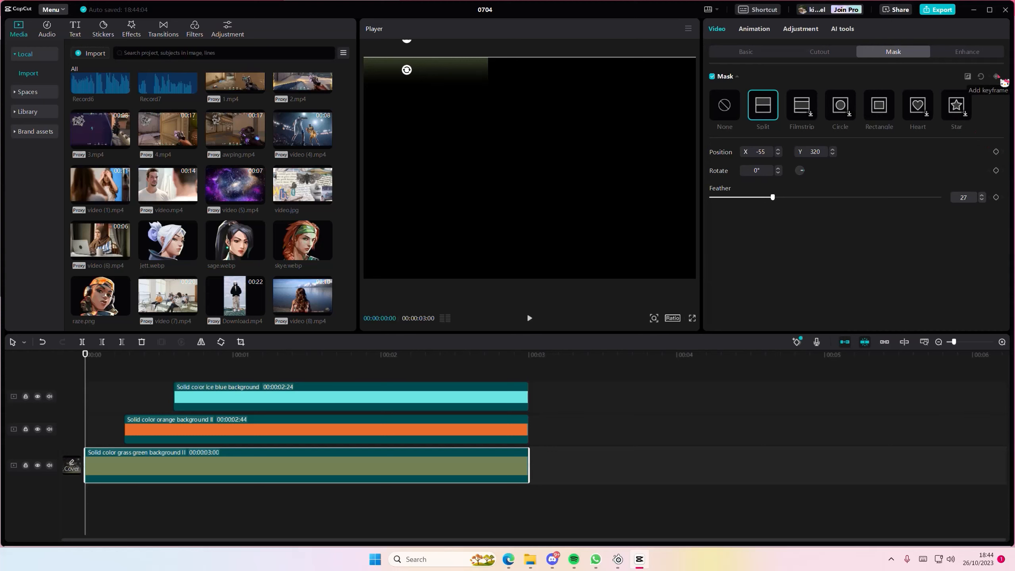
left_click_drag(109, 385, 122, 388)
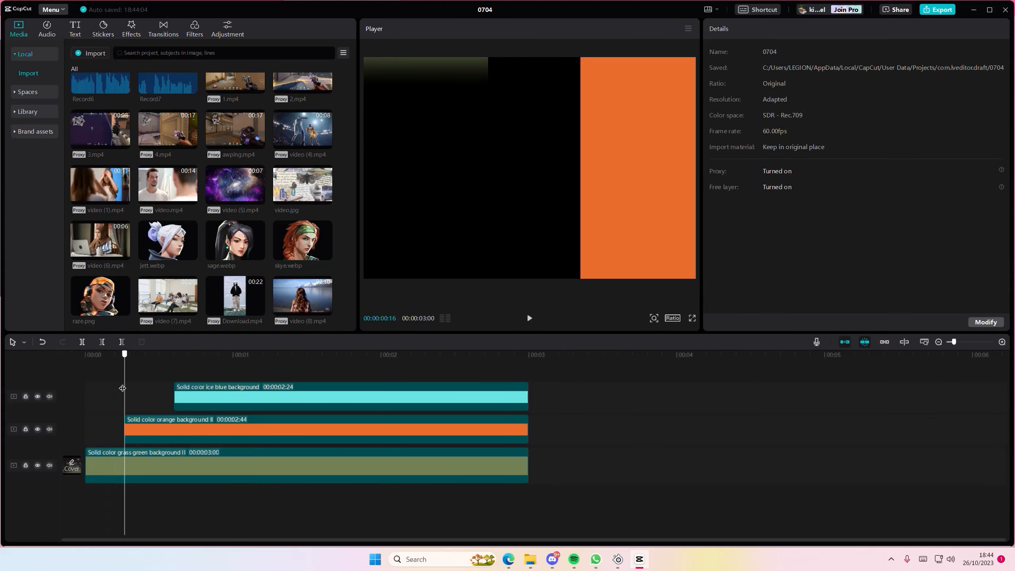
left_click(149, 466)
left_click_drag(451, 67, 442, 315)
left_click_drag(144, 375, 50, 382)
key("space")
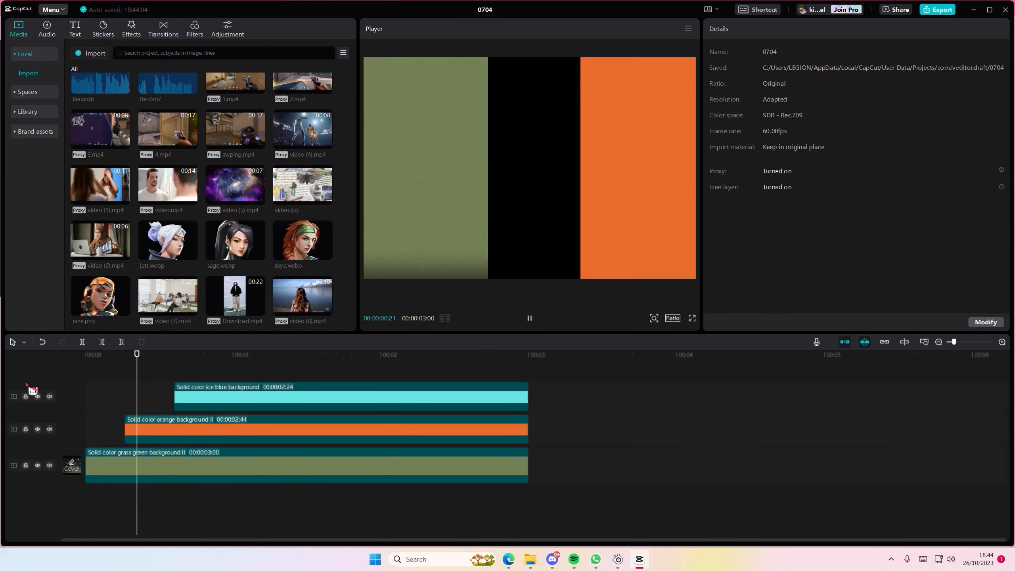
left_click(66, 379)
key("space")
key("space")
Convert the green background clip into a compound clip.
left_click_drag(93, 385, 176, 395)
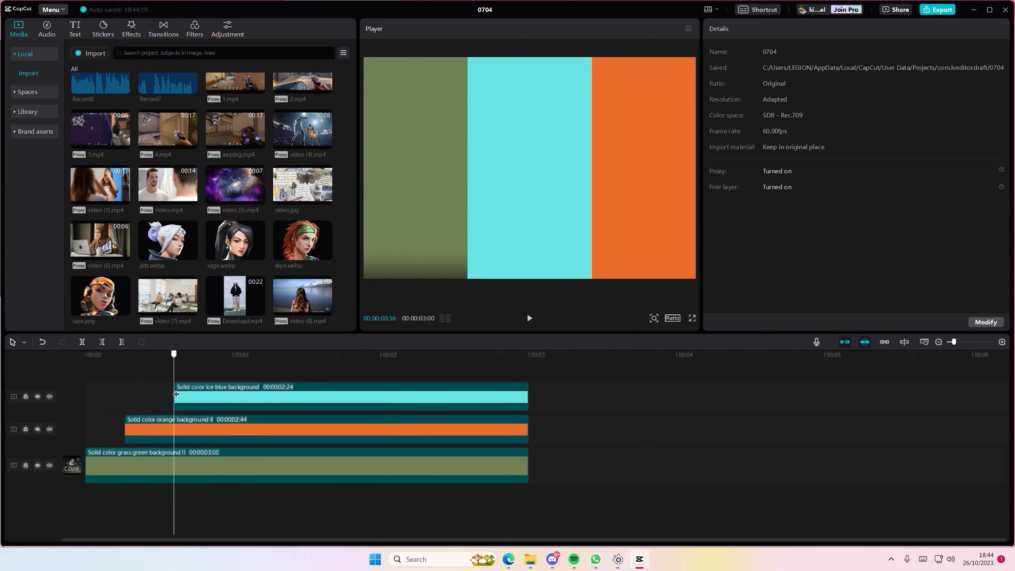
left_click(206, 462)
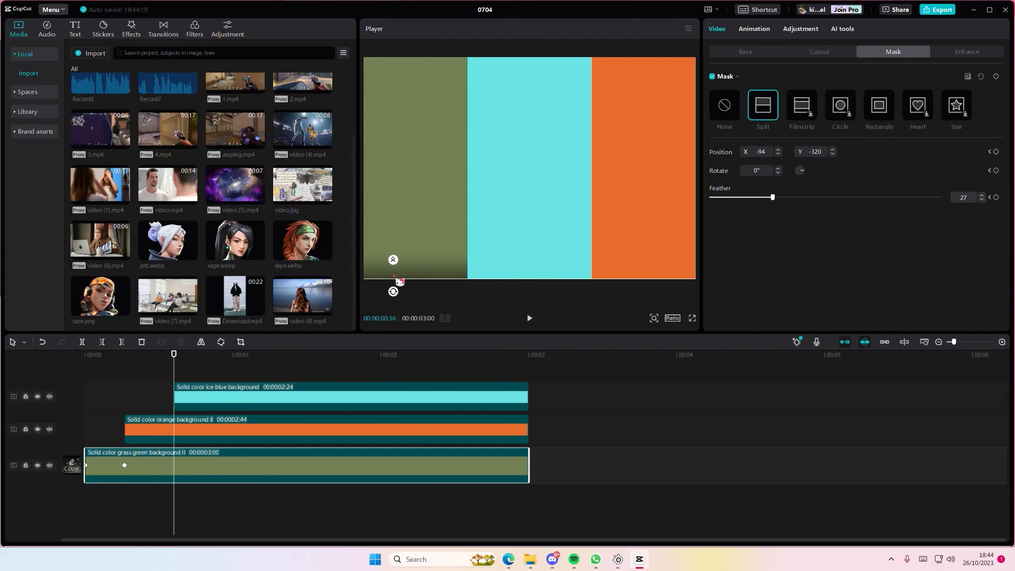
right_click(206, 469)
left_click(233, 413)
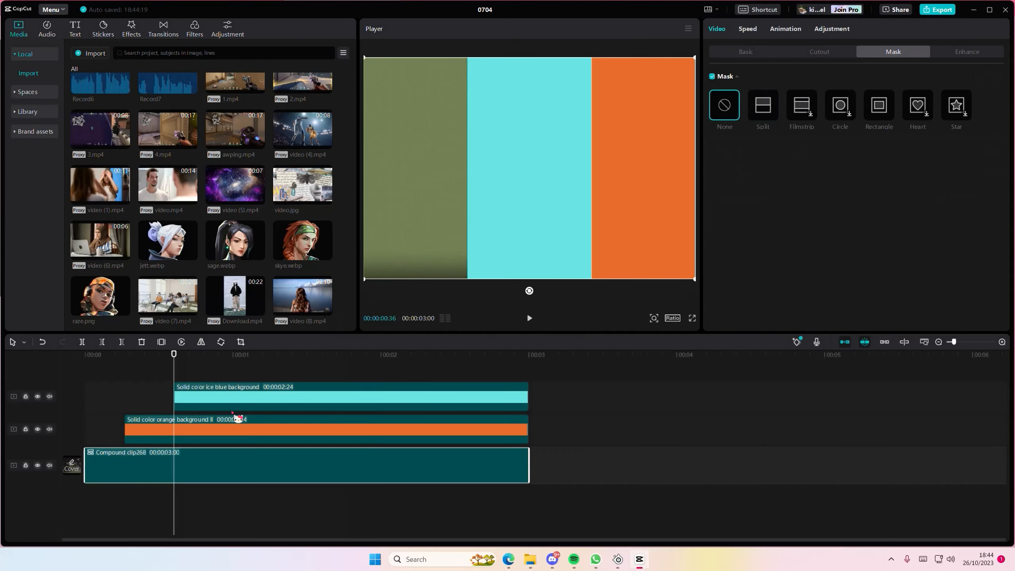
Apply a Split mask rotated -90° to the green compound clip, aligned with the ice blue panel's inner edge.
left_click(882, 119)
left_click(761, 122)
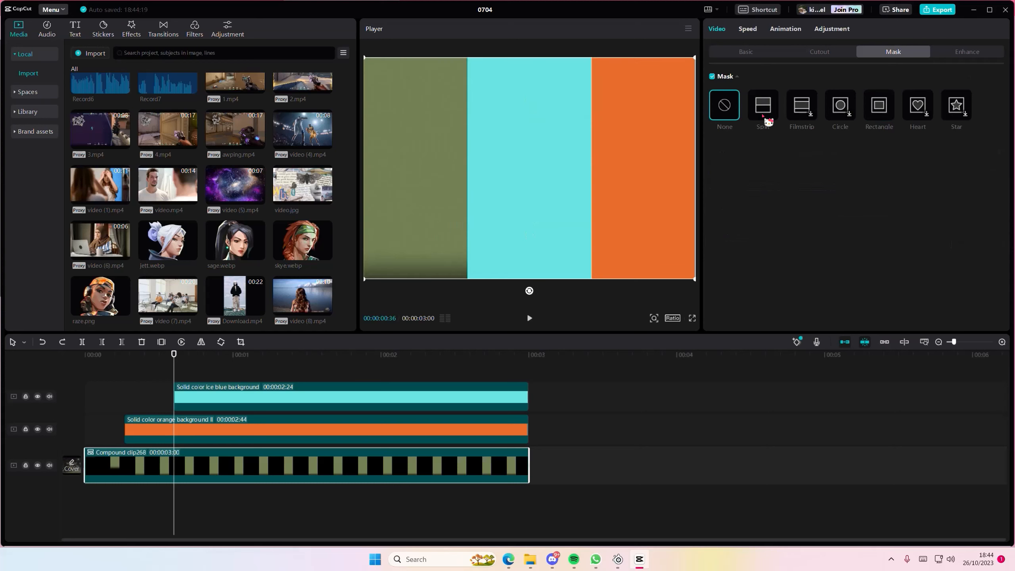
left_click_drag(537, 189, 466, 197)
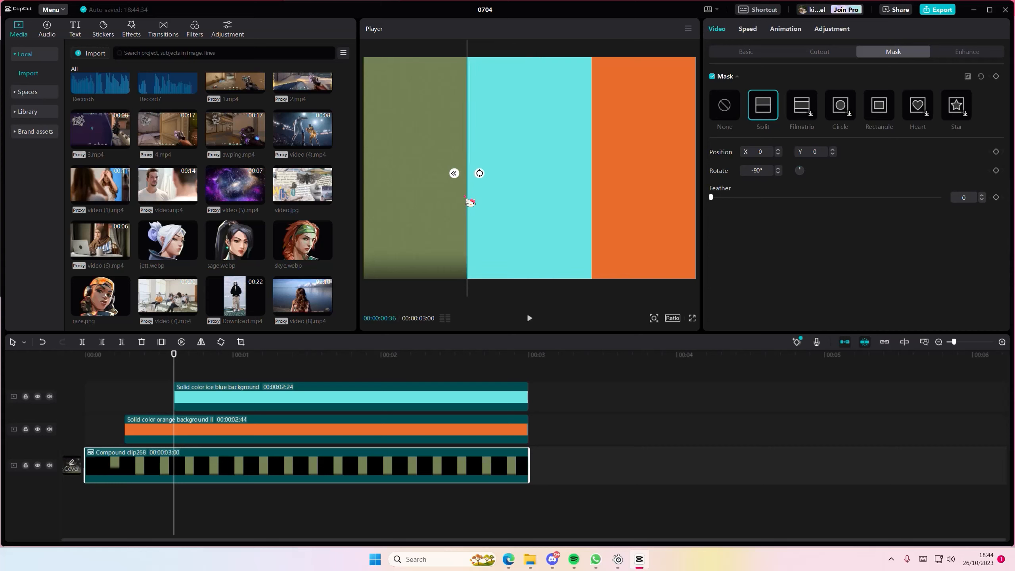
Add sage.webp on a track above the compound clip for 3 seconds, scaled down and centred on the green panel.
left_click(85, 414)
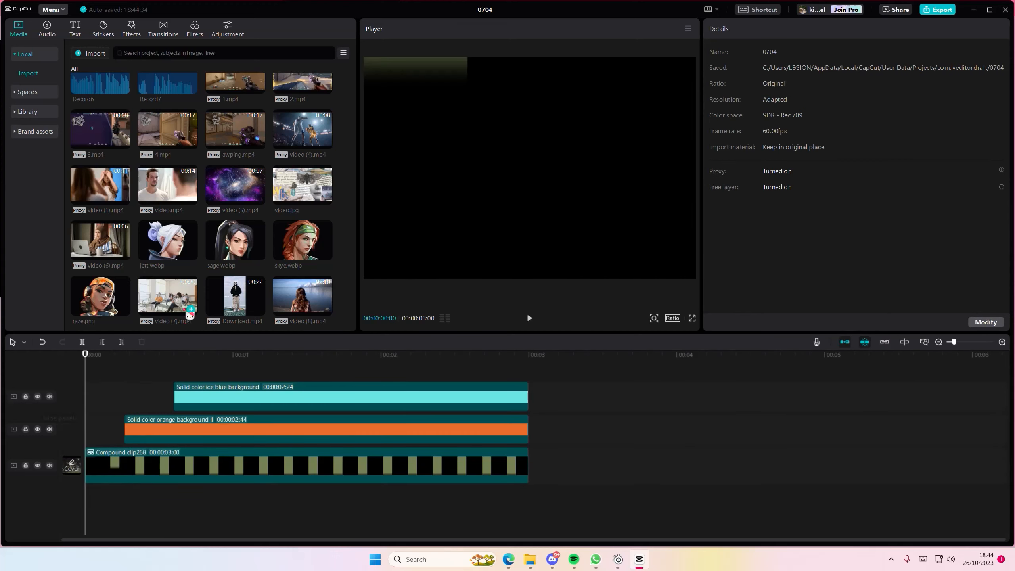
left_click_drag(234, 255, 158, 482)
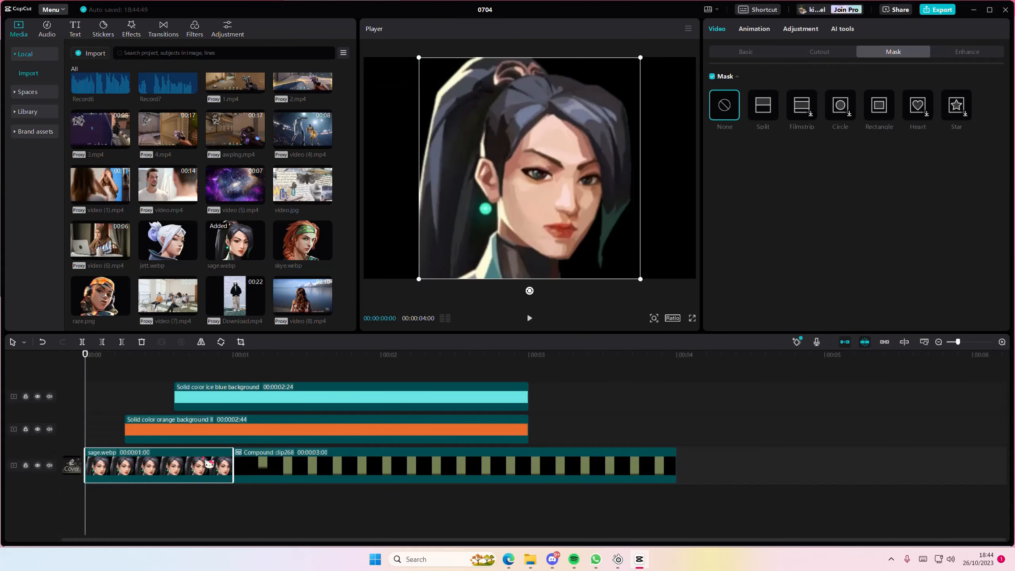
left_click_drag(202, 458, 530, 466)
left_click_drag(642, 279, 425, 194)
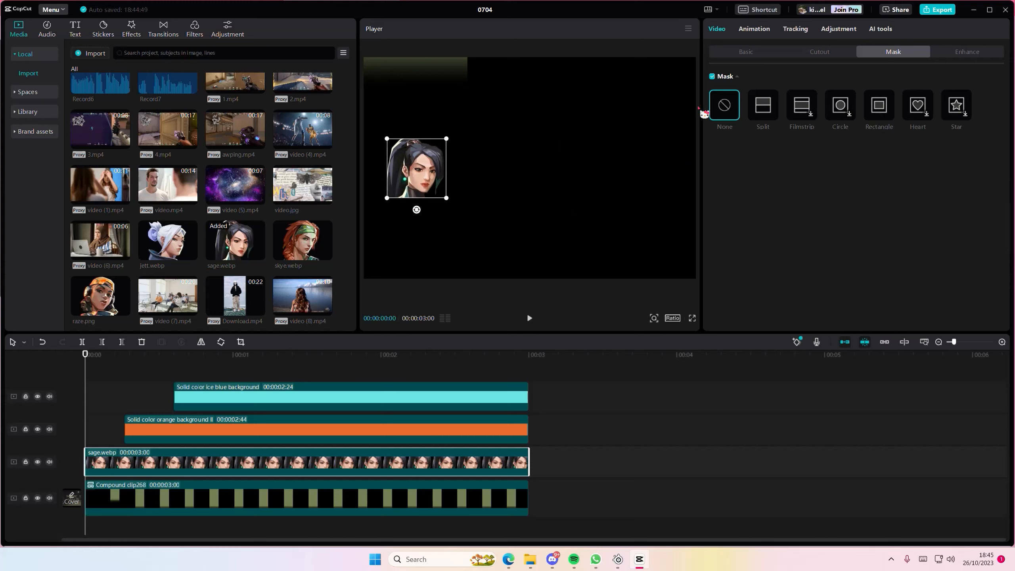
Give sage.webp the Slide Down entrance animation lasting 0.5 s and play back the result.
left_click(767, 32)
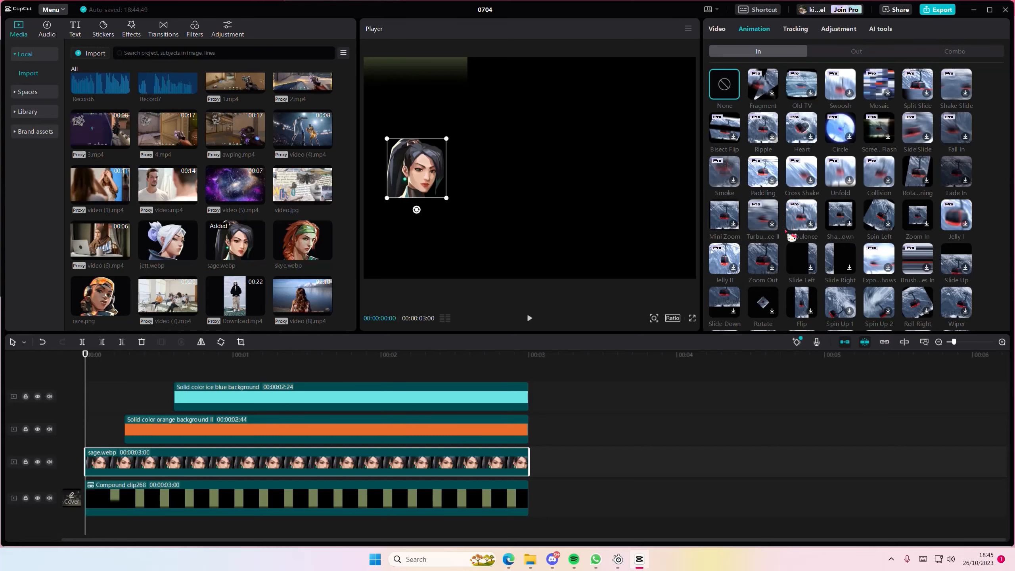
scroll(791, 239, "down", 2)
scroll(790, 237, "down", 1)
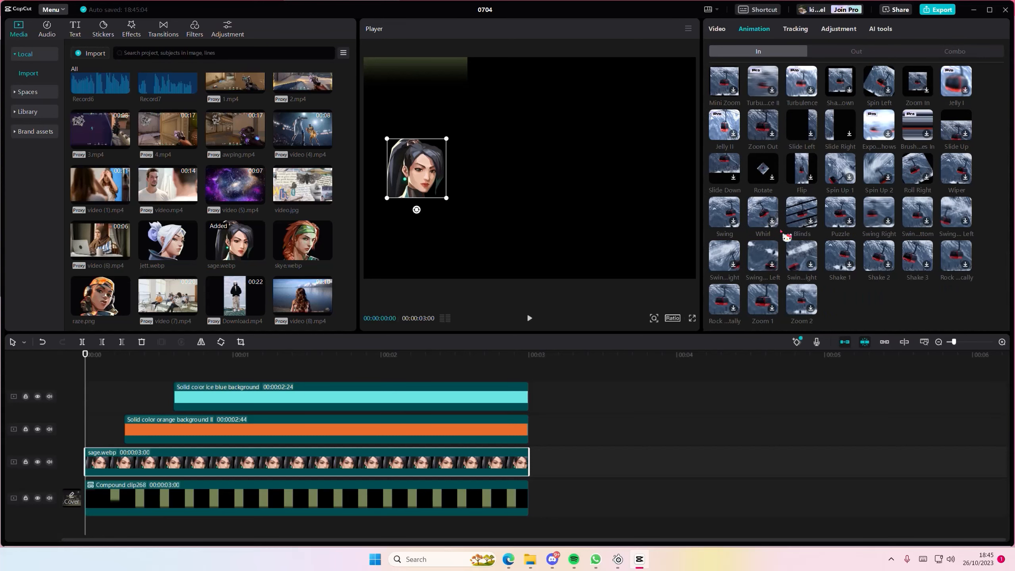
left_click(735, 168)
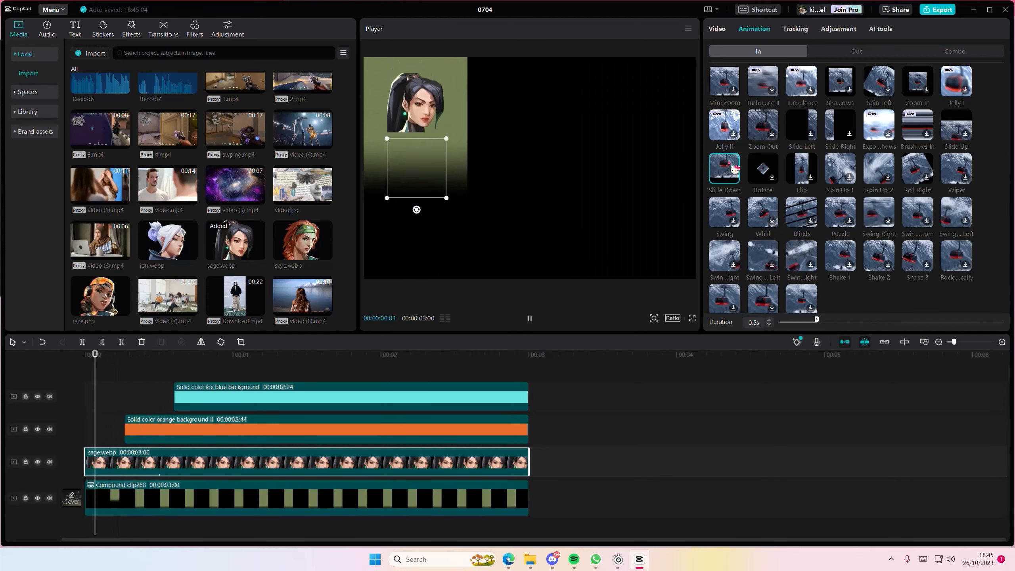
left_click(735, 174)
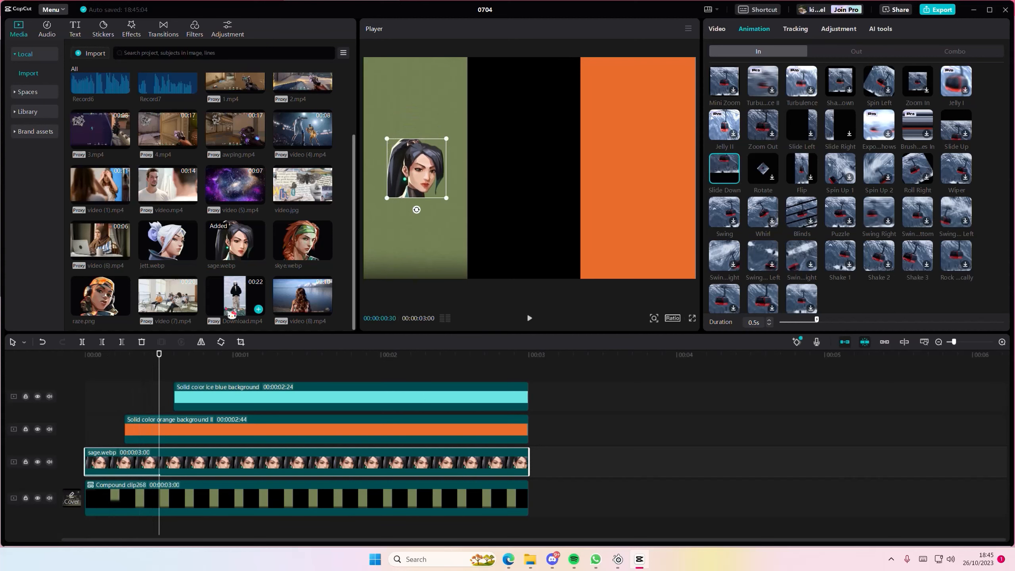
left_click(135, 392)
left_click(58, 397)
key("space")
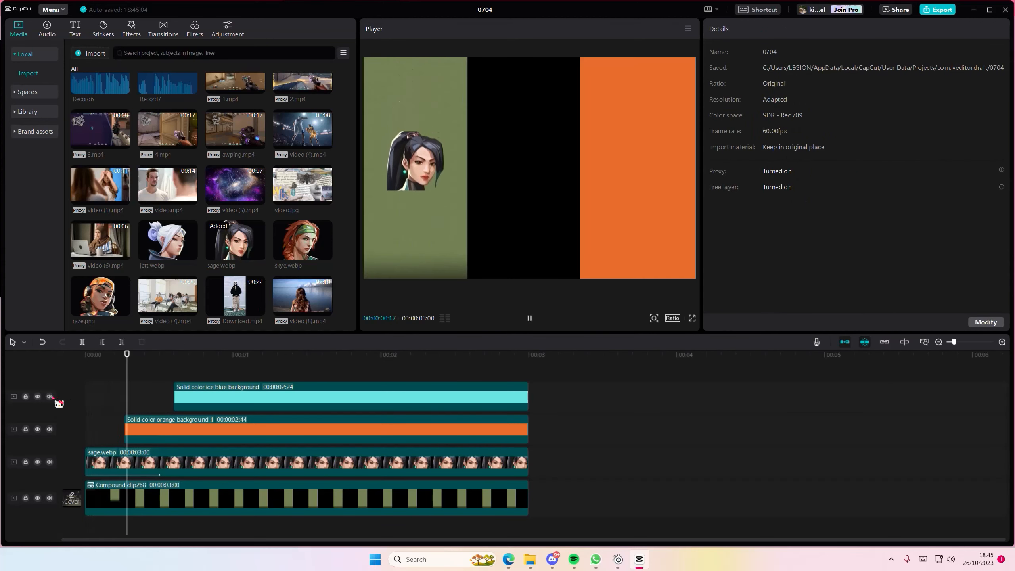
key("space")
Apply a Split mask to the orange clip at Y 320 with feather 35 and keyframe it at the clip's start.
left_click(119, 397)
key("Right")
key("Right")
left_click(150, 437)
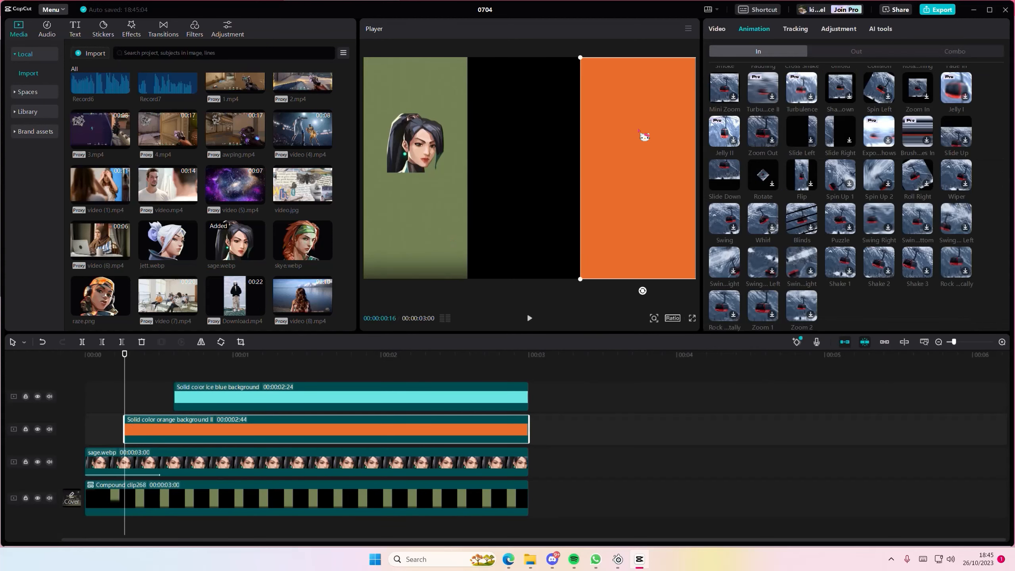
left_click(726, 29)
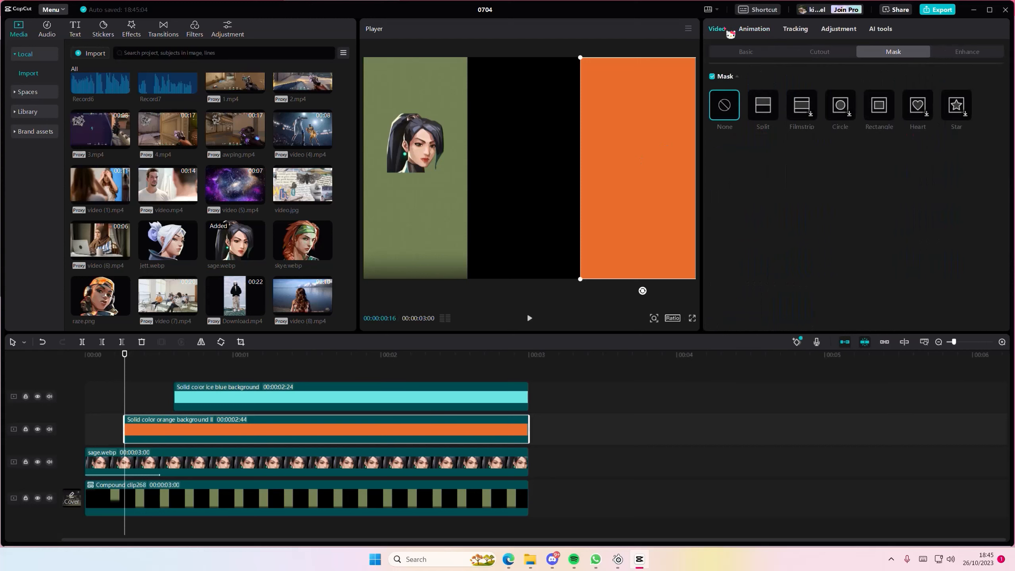
left_click(772, 106)
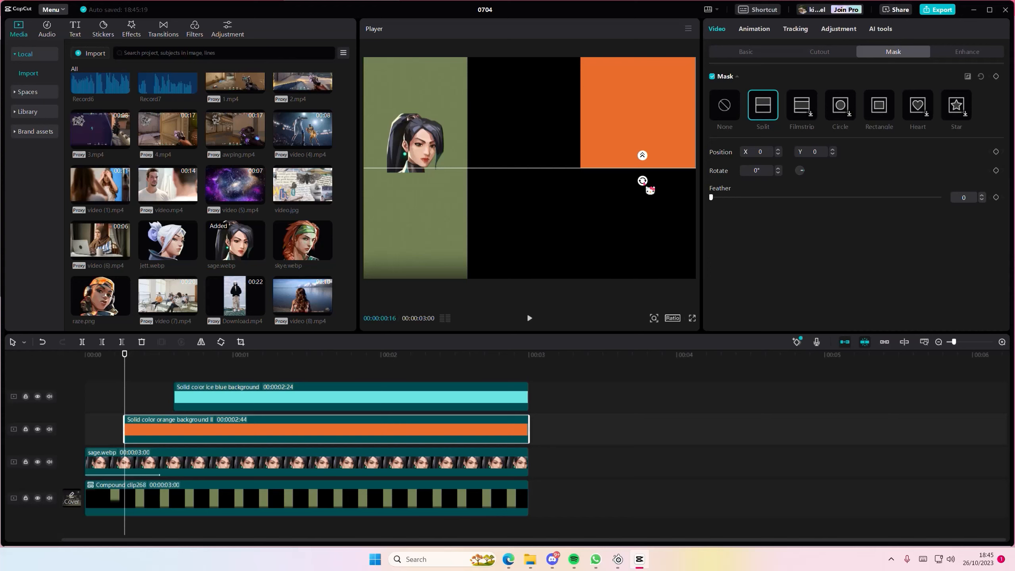
left_click_drag(648, 188, 657, 44)
key("ctrl+z")
left_click(997, 76)
At the ice blue clip's start, move the orange mask's edge to the frame's bottom and scrub back through the reveal.
left_click_drag(126, 372, 174, 376)
left_click_drag(668, 66, 659, 300)
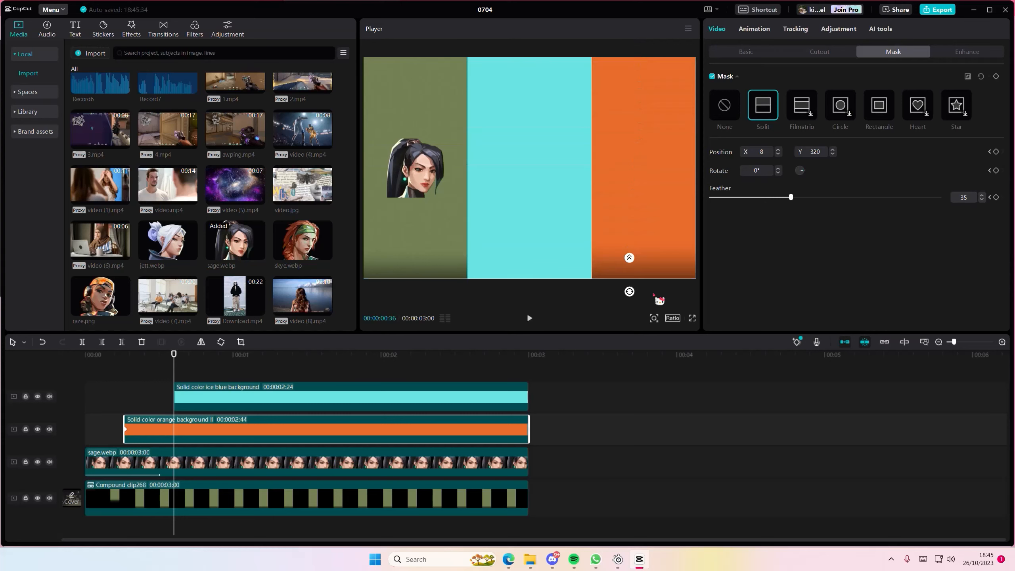
left_click(162, 376)
left_click(157, 378)
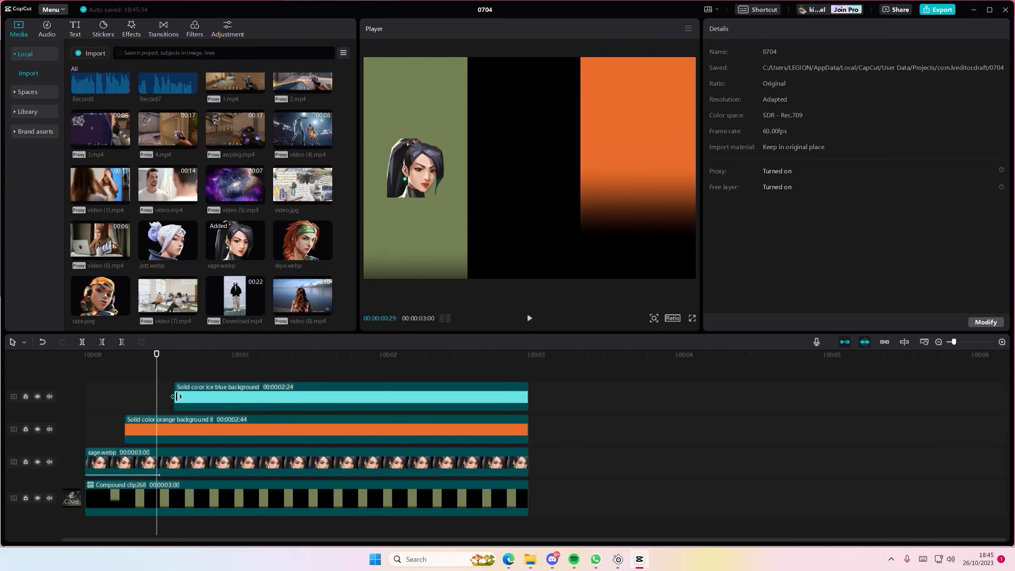
Turn the orange clip into a compound clip and apply a Split mask rotated 90° along the ice blue panel's edge.
left_click(188, 425)
right_click(187, 425)
left_click(219, 411)
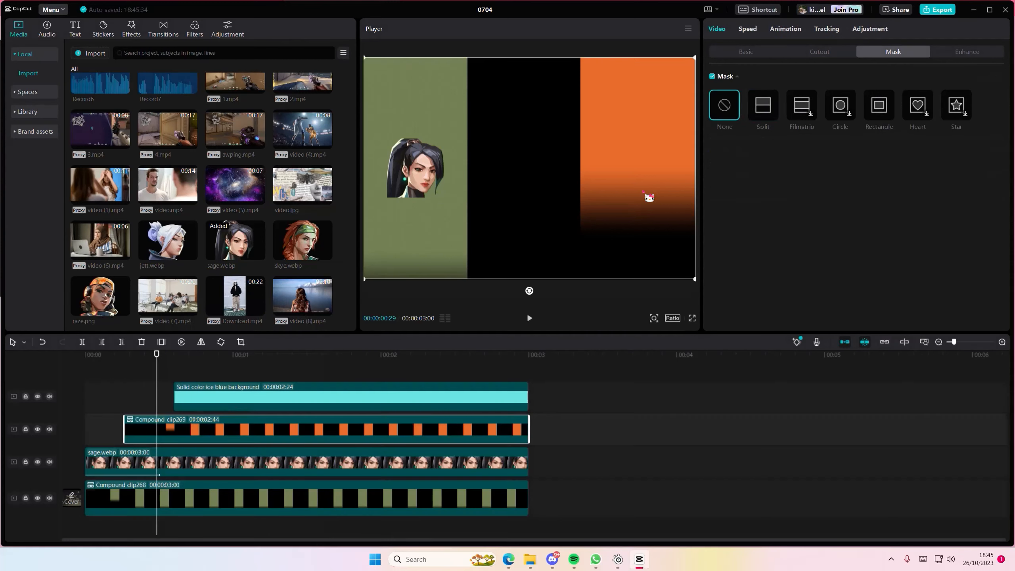
left_click(766, 114)
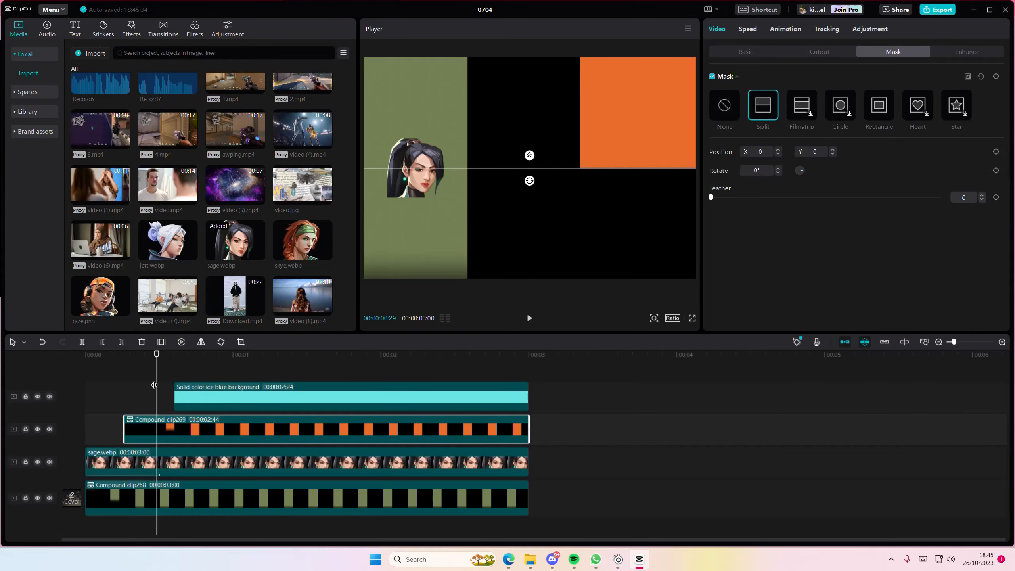
left_click_drag(154, 385, 185, 387)
left_click_drag(530, 181, 593, 214)
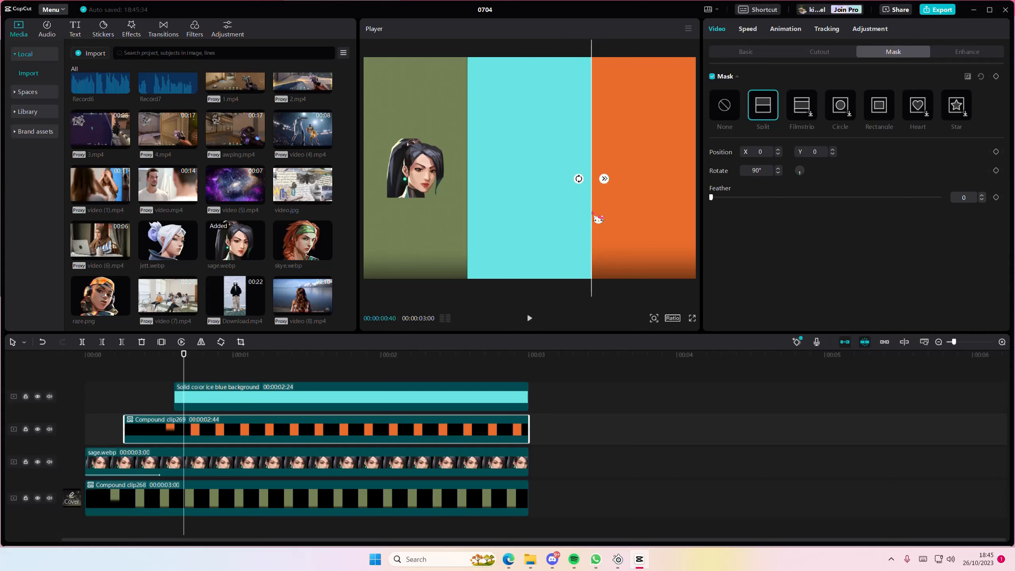
Add skye.webp on a track above the orange compound clip, starting with it and extended to the same end.
left_click(295, 370)
left_click_drag(295, 371, 119, 381)
left_click_drag(291, 258, 160, 412)
left_click_drag(161, 455, 176, 437)
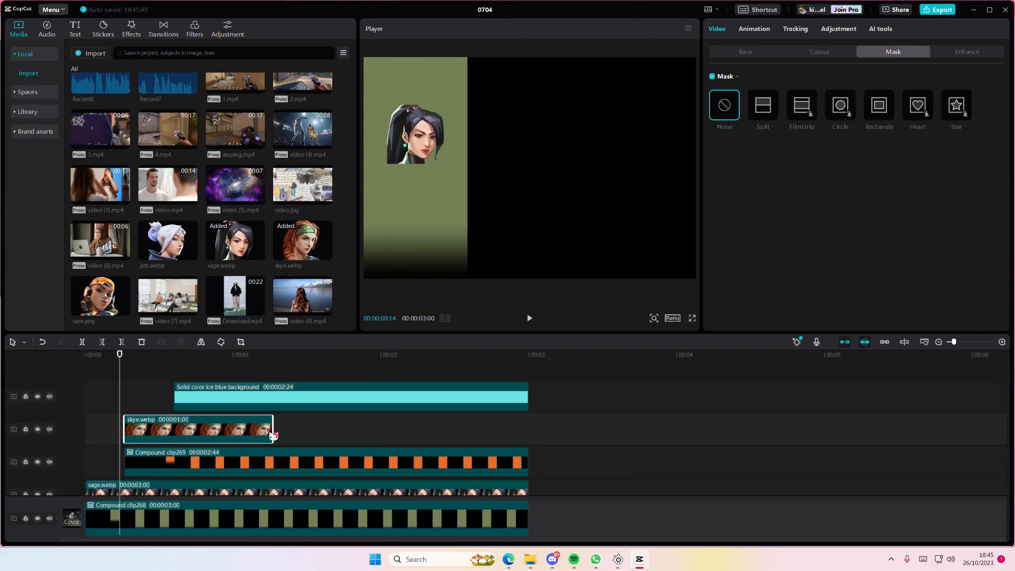
left_click_drag(273, 436, 529, 428)
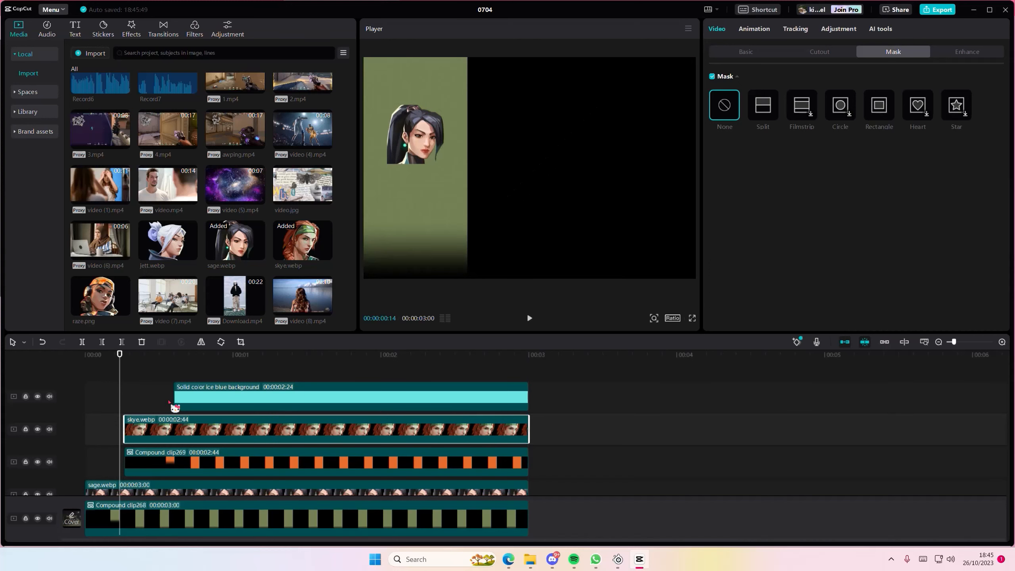
Scale skye.webp down to 27% and place it on the orange panel at X 1358, Y 0.
left_click(125, 399)
left_click(152, 435)
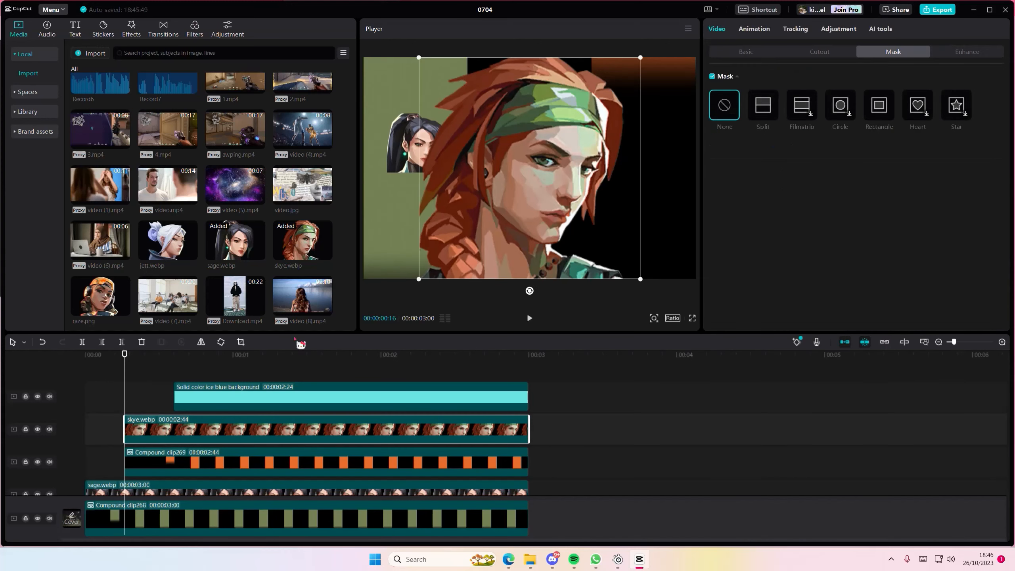
left_click_drag(641, 279, 667, 197)
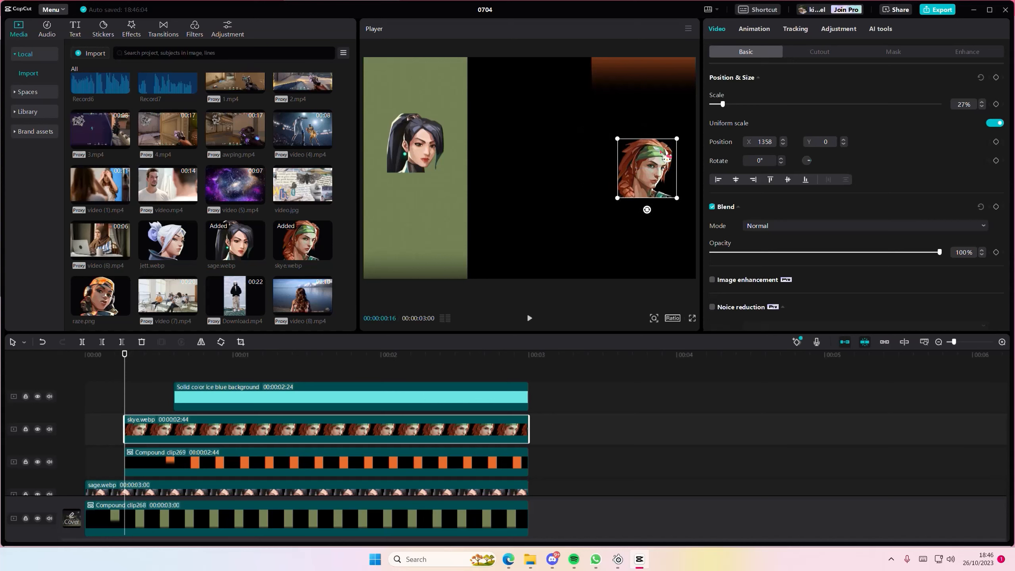
Give skye.webp the Slide Down entrance animation lasting 0.5 s and play back the sequence.
left_click(755, 29)
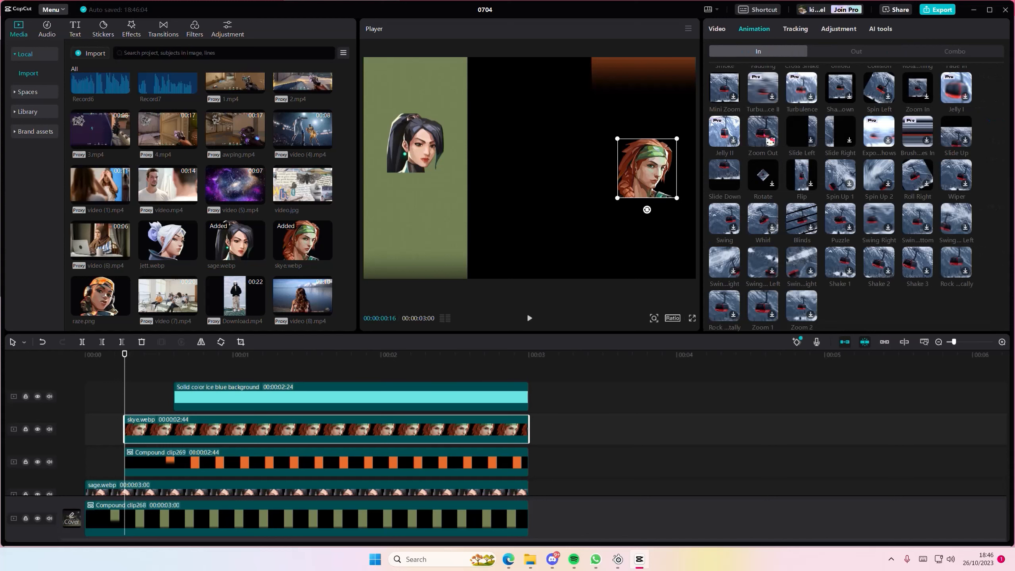
left_click(730, 175)
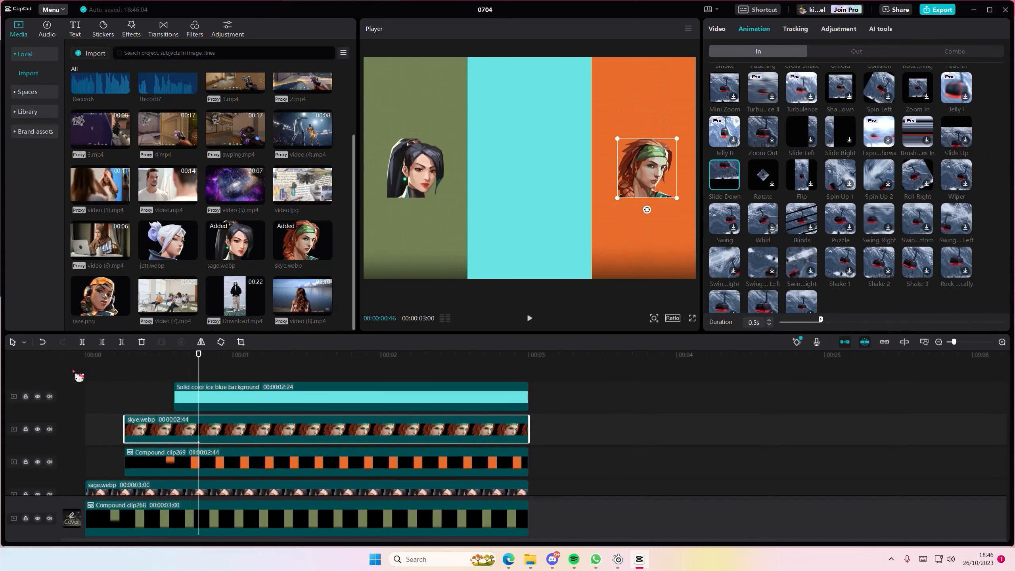
left_click(72, 383)
key("space")
key("space")
left_click(242, 402)
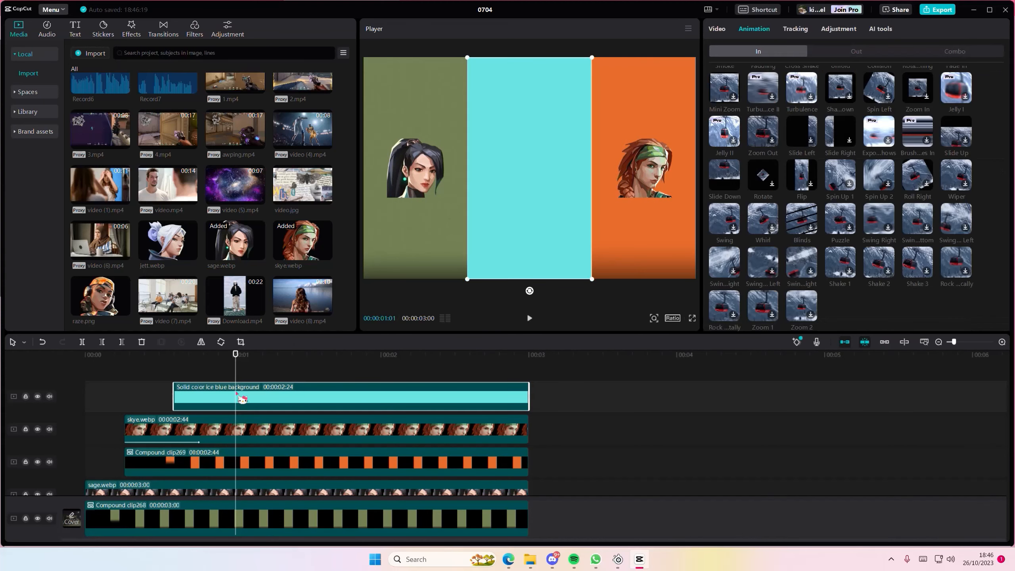
left_click(177, 382)
left_click_drag(177, 382, 209, 384)
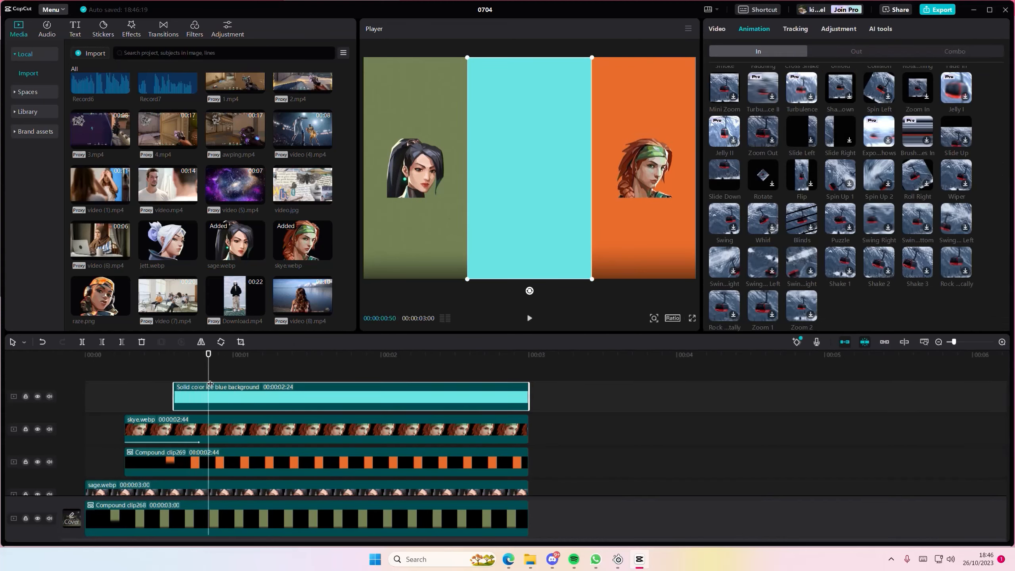
left_click(645, 177)
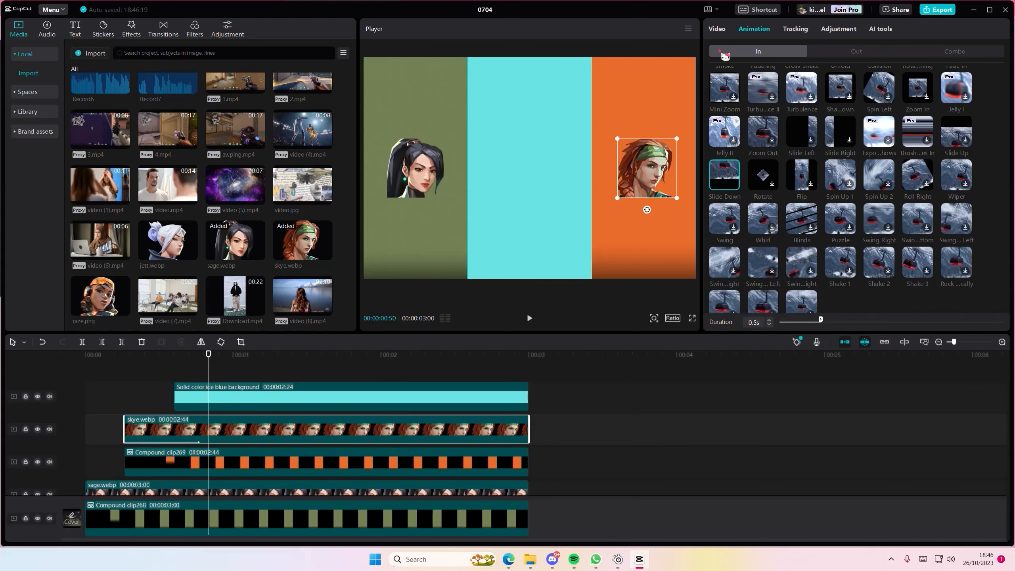
left_click(722, 32)
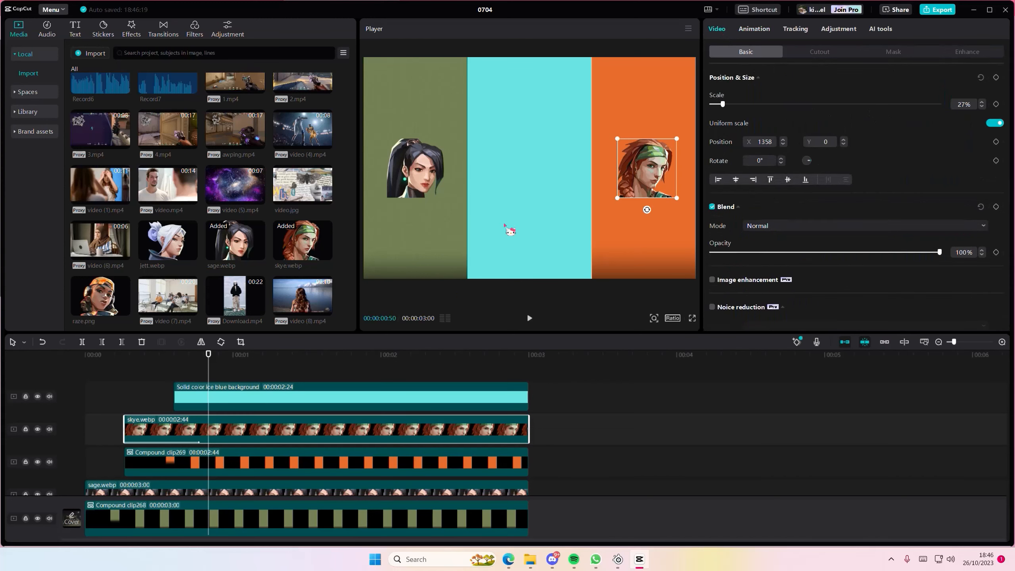
At the ice blue clip's start, apply a Split mask rotated -180° with feather 24.
left_click_drag(199, 376, 174, 381)
left_click(202, 392)
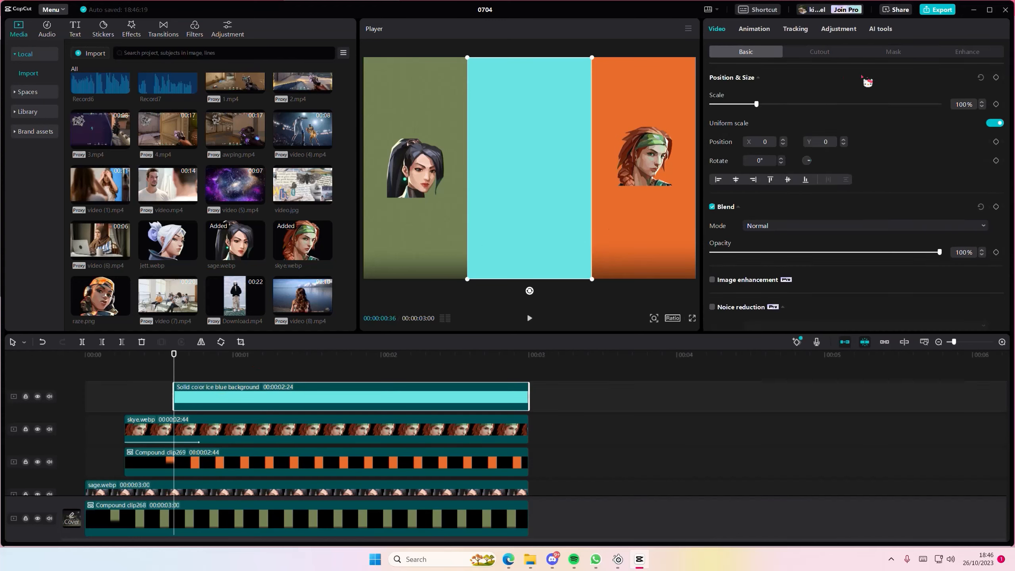
left_click(892, 52)
left_click(816, 112)
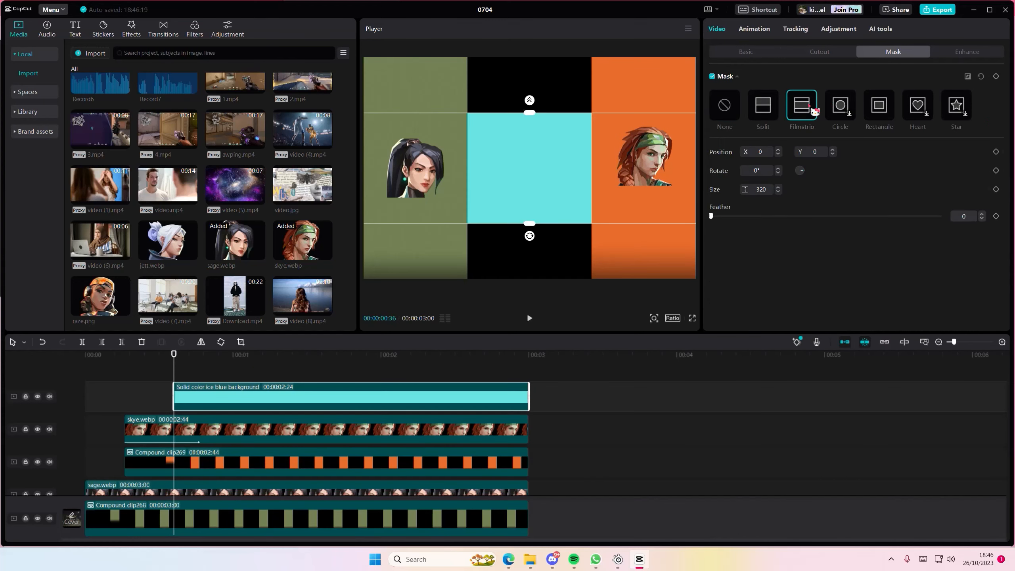
left_click(775, 106)
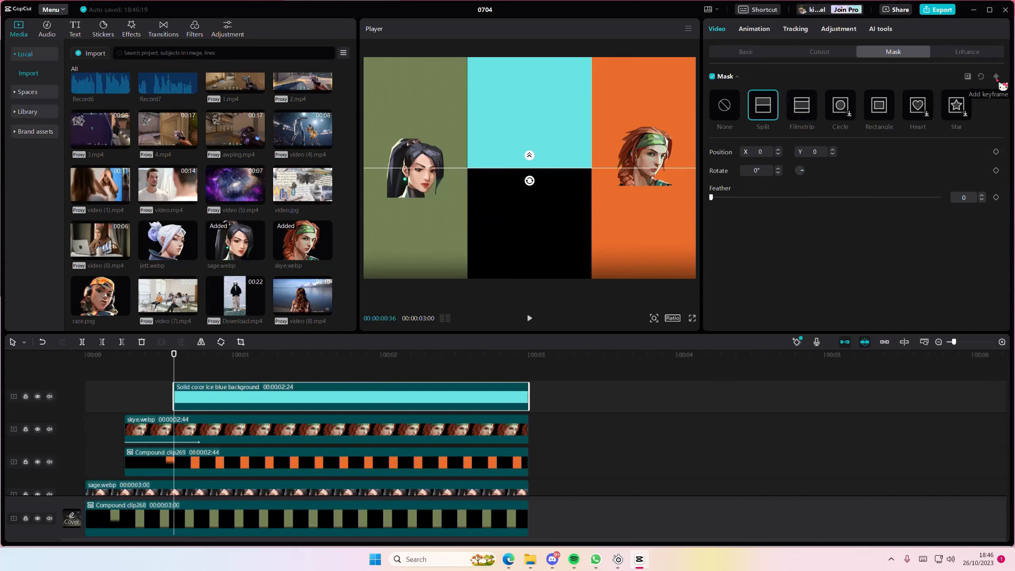
left_click_drag(530, 180, 540, 145)
left_click_drag(529, 186, 531, 192)
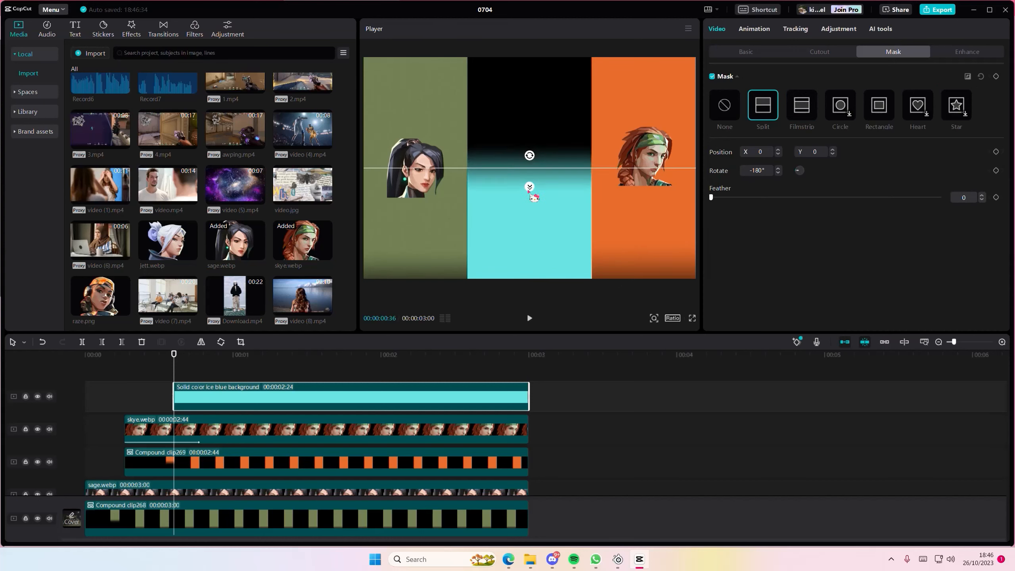
Keyframe the ice blue mask's edge from the frame's bottom at the clip's start to Y 320 at 00:00:01:06.
left_click_drag(607, 183, 587, 291)
left_click_drag(173, 373, 248, 373)
left_click_drag(591, 283, 581, 51)
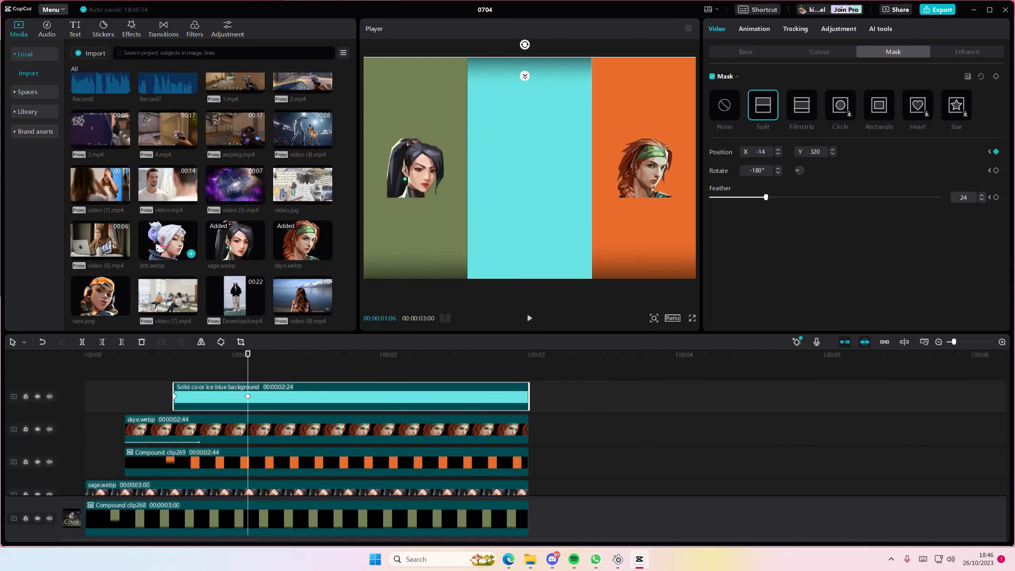
Add jett.webp above the ice blue clip with the same start and end, scaled to 28% at the frame's centre.
left_click_drag(159, 246, 175, 380)
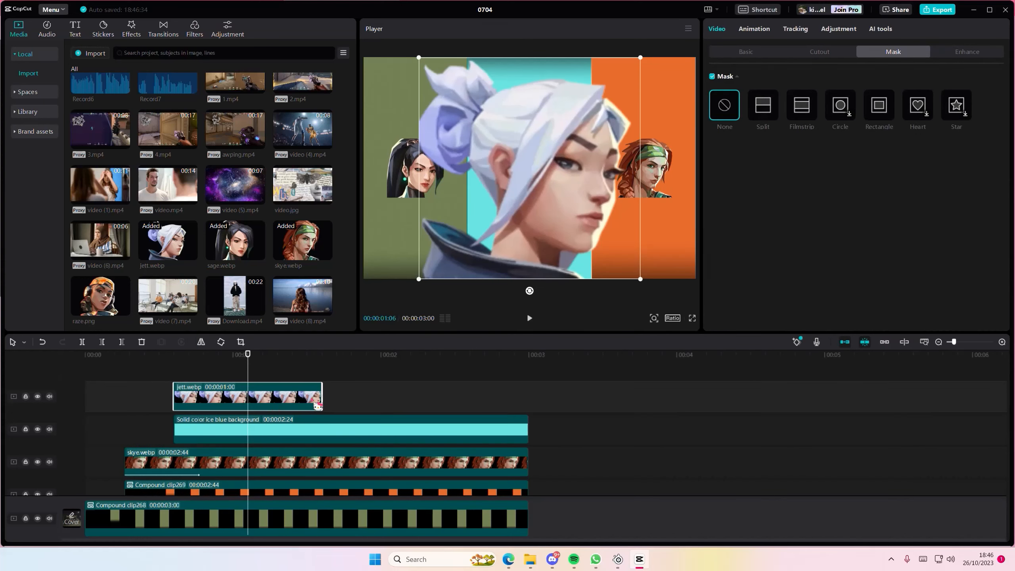
left_click_drag(323, 398, 528, 398)
left_click_drag(639, 279, 525, 188)
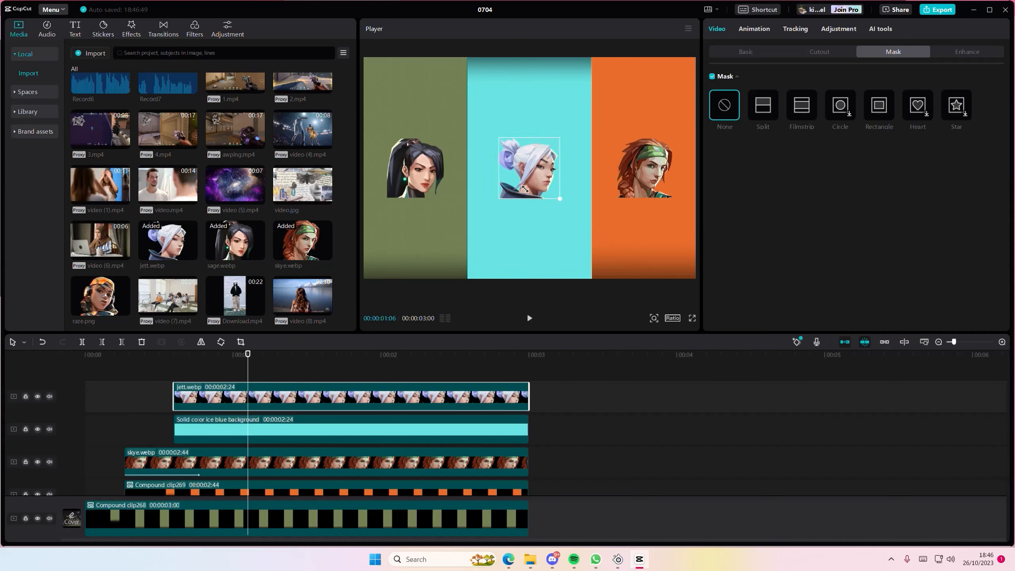
left_click(746, 54)
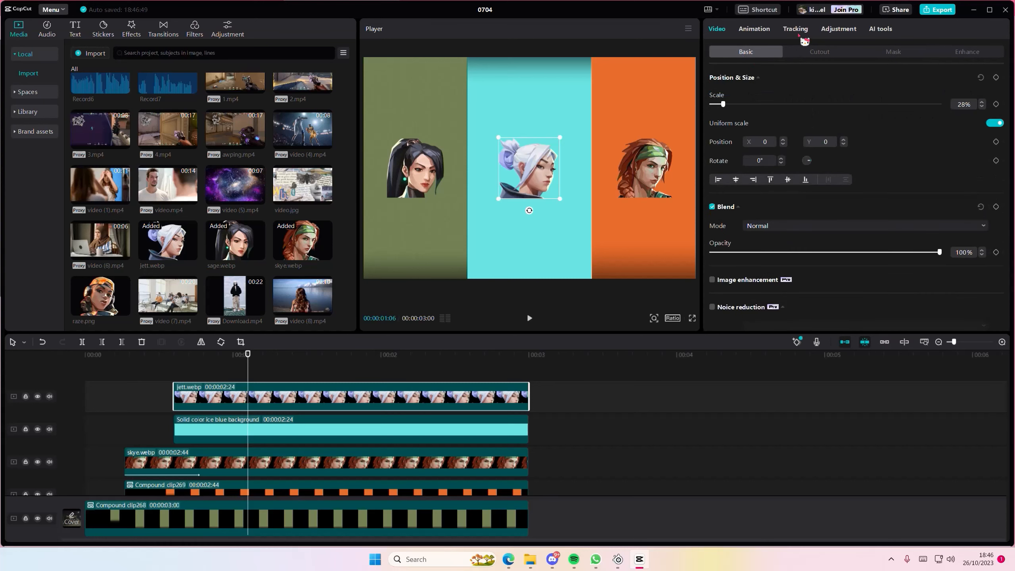
Give jett.webp the Slide Up entrance animation lasting 0.5 s and play back the whole intro.
left_click(754, 29)
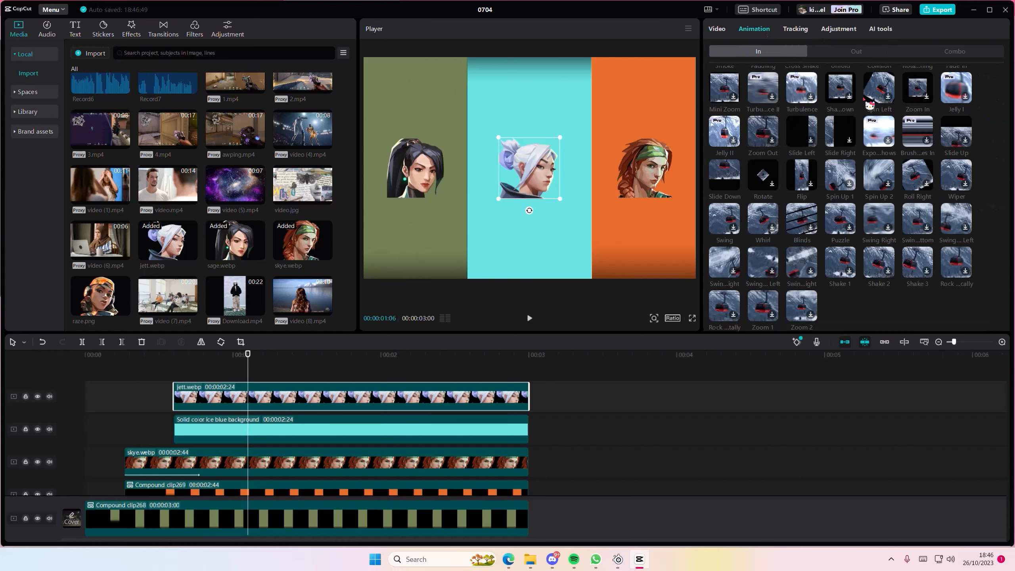
left_click(954, 135)
left_click(145, 391)
left_click_drag(145, 391, 39, 396)
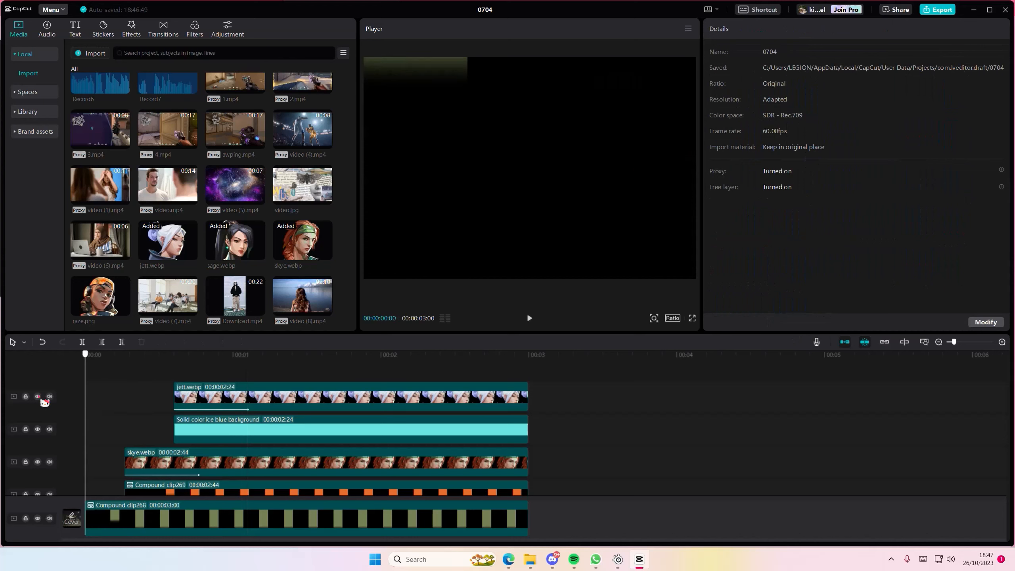
key("space")
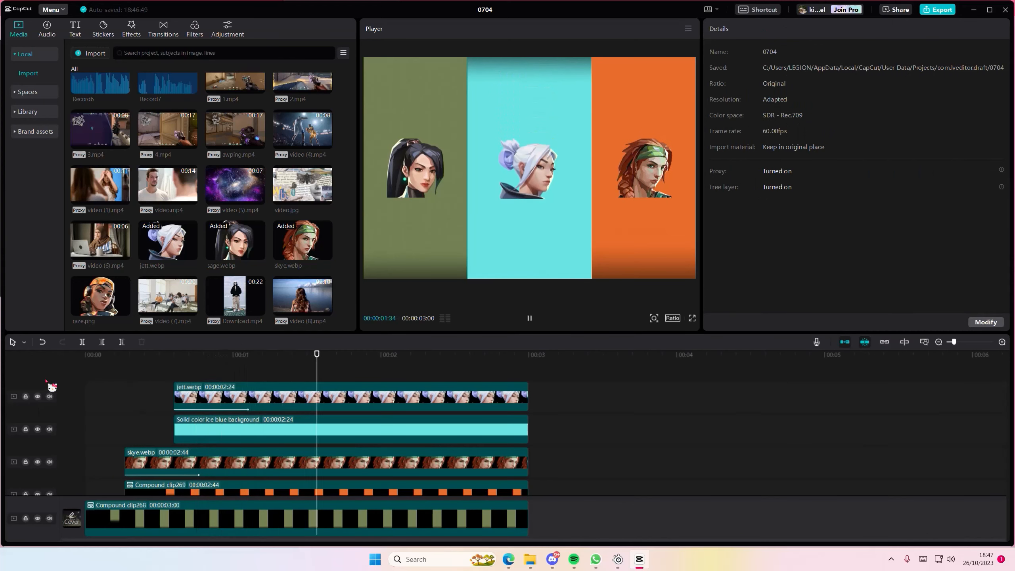
left_click(78, 370)
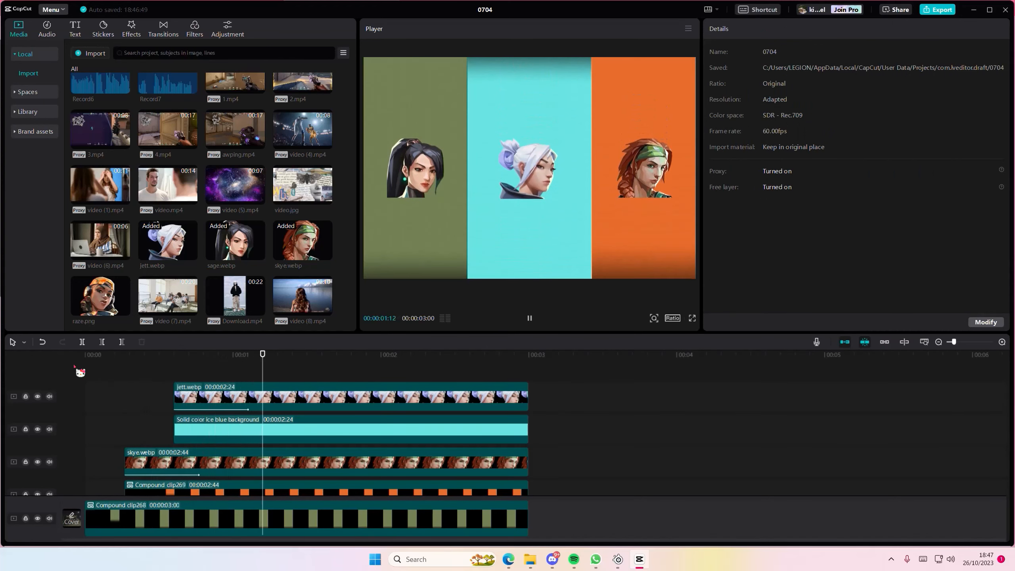
left_click(80, 372)
Shift the ice blue clip's second mask keyframe slightly earlier than 00:00:01:06 and play back from the start.
left_click(248, 409)
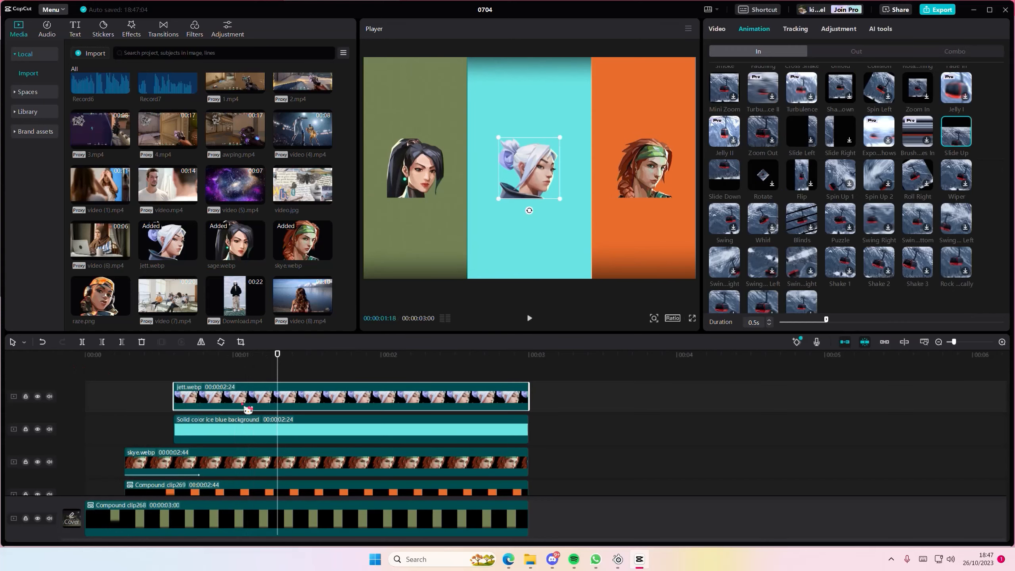
left_click(274, 433)
left_click(245, 430)
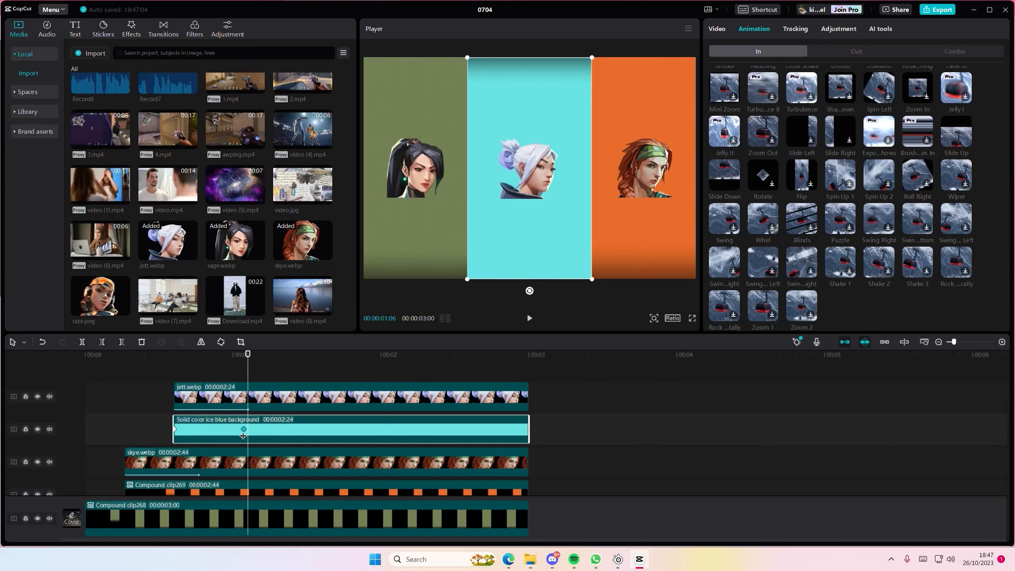
left_click_drag(158, 393, 16, 391)
key("space")
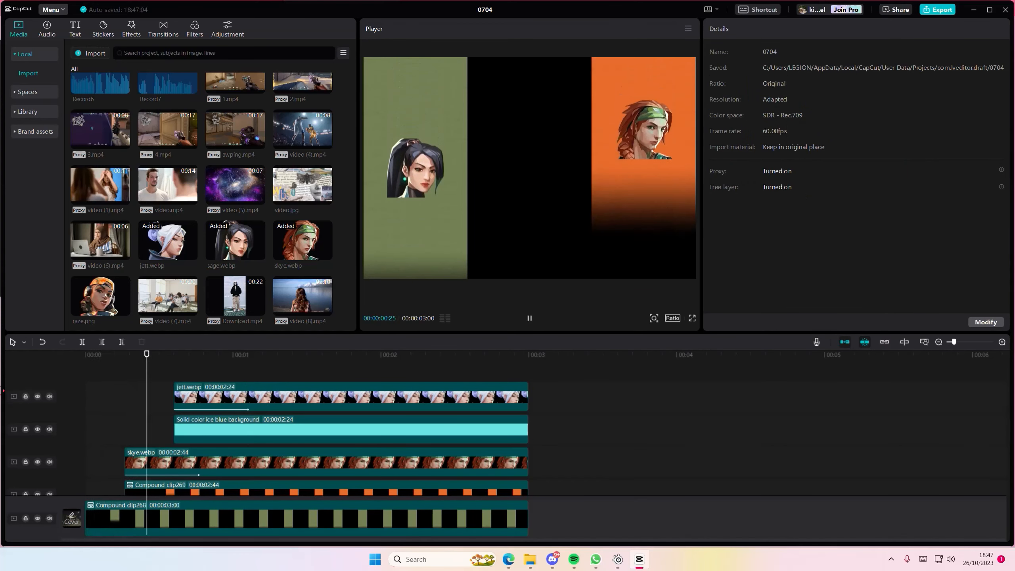
key("space")
Move the ice blue clip's ending mask keyframe a little earlier again and replay the intro to check the timing.
left_click(249, 436)
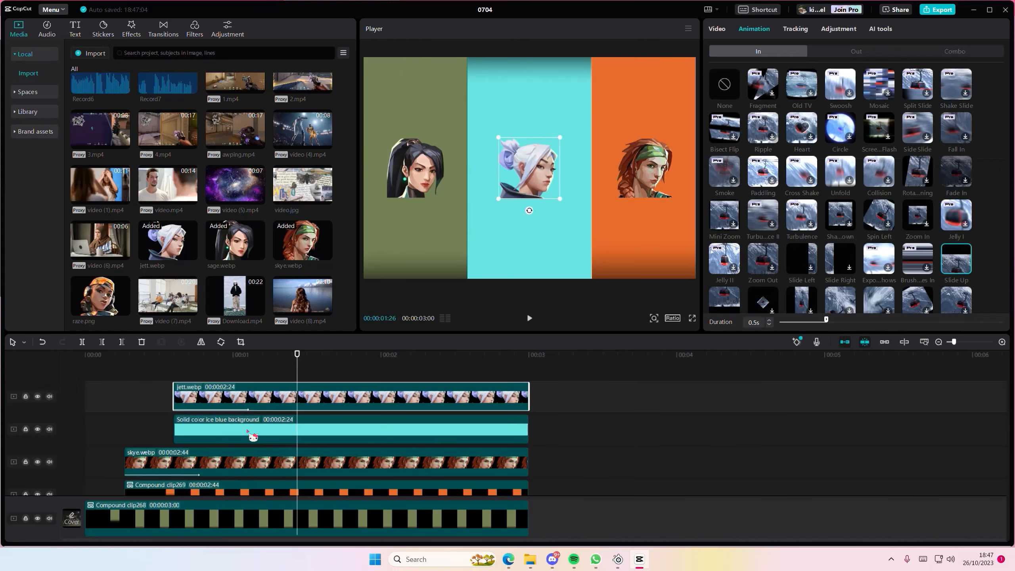
mouse_move(245, 433)
left_mouse_down()
mouse_move(222, 433)
mouse_move(240, 434)
left_mouse_up()
left_click(106, 404)
left_click_drag(106, 403, 2, 401)
key("space")
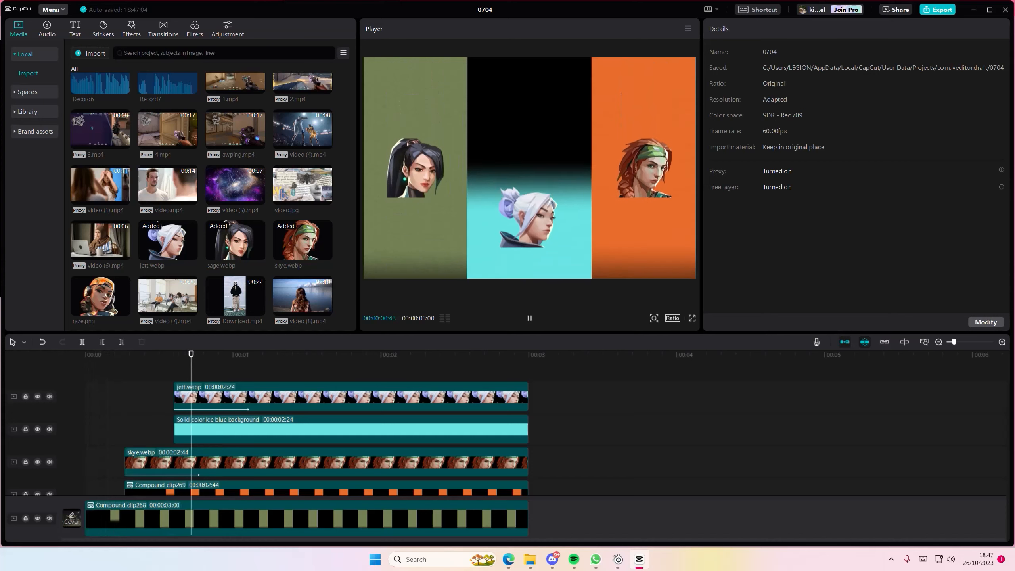
left_click(94, 384)
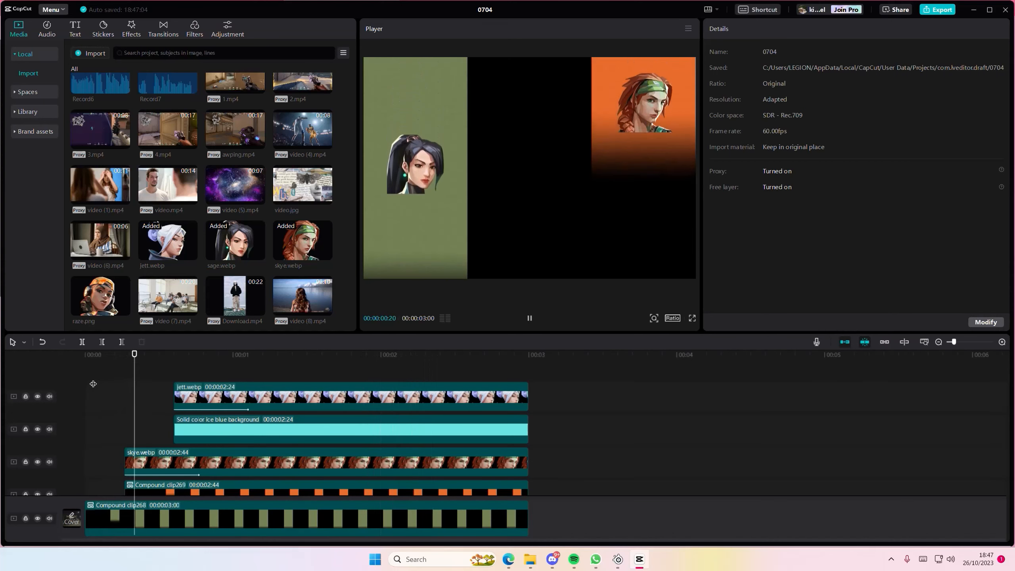
left_click(93, 384)
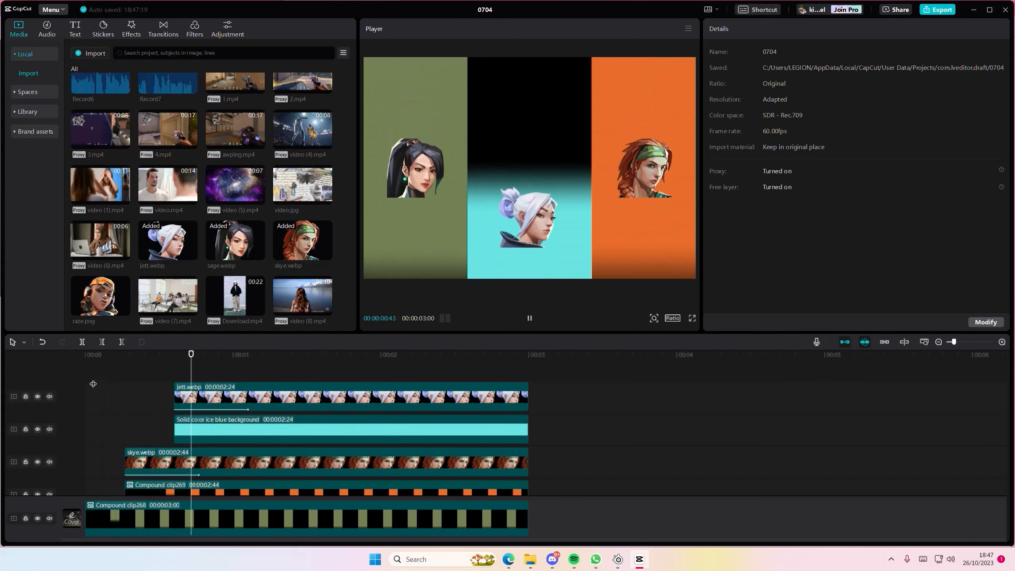
key("space")
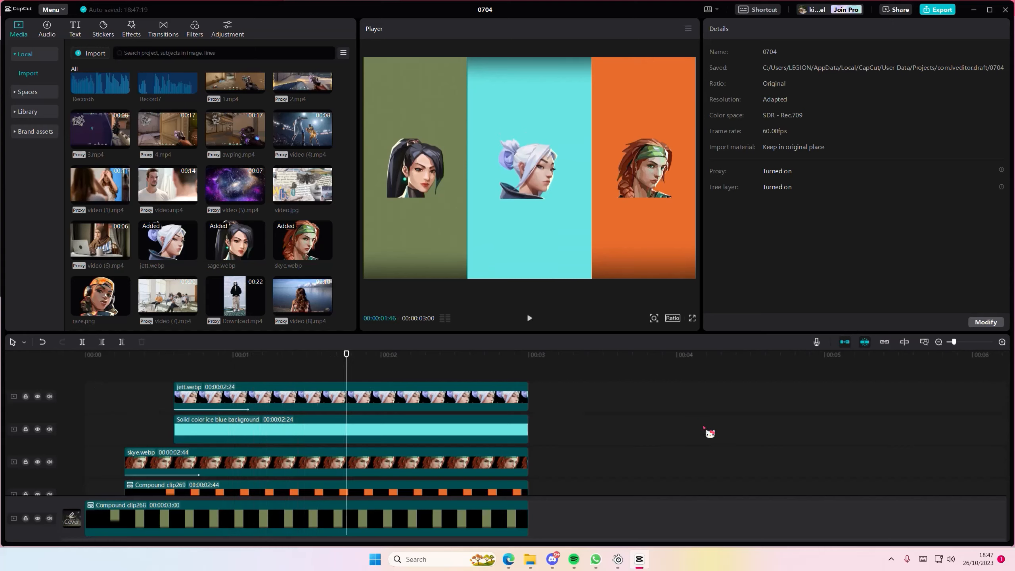